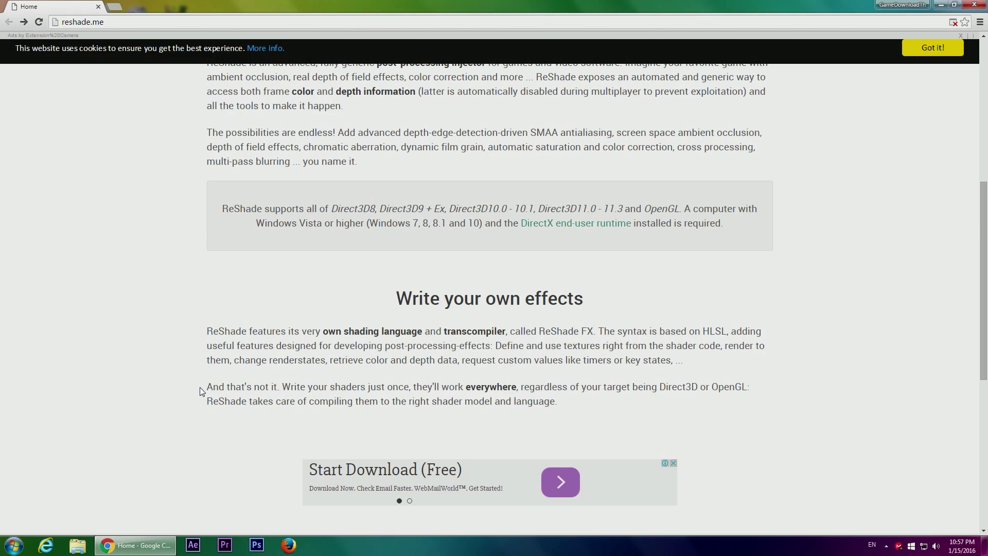
# - Download the ReShade 1.1.0 with SweetFX 2.0 package from the reshade.me/sweetfx page
pyautogui.scroll(-2, 200, 391)
pyautogui.scroll(-2, 173, 322)
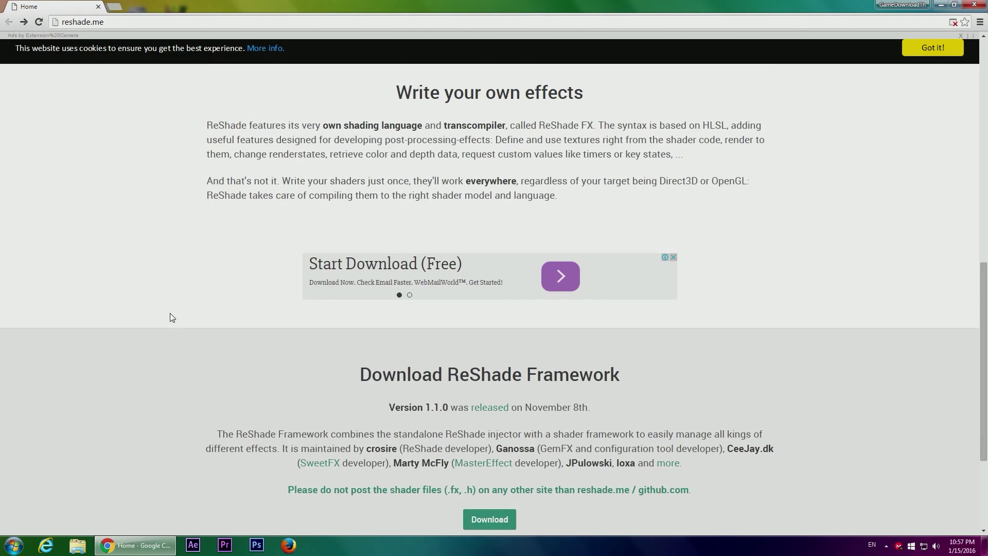
pyautogui.scroll(-1, 201, 318)
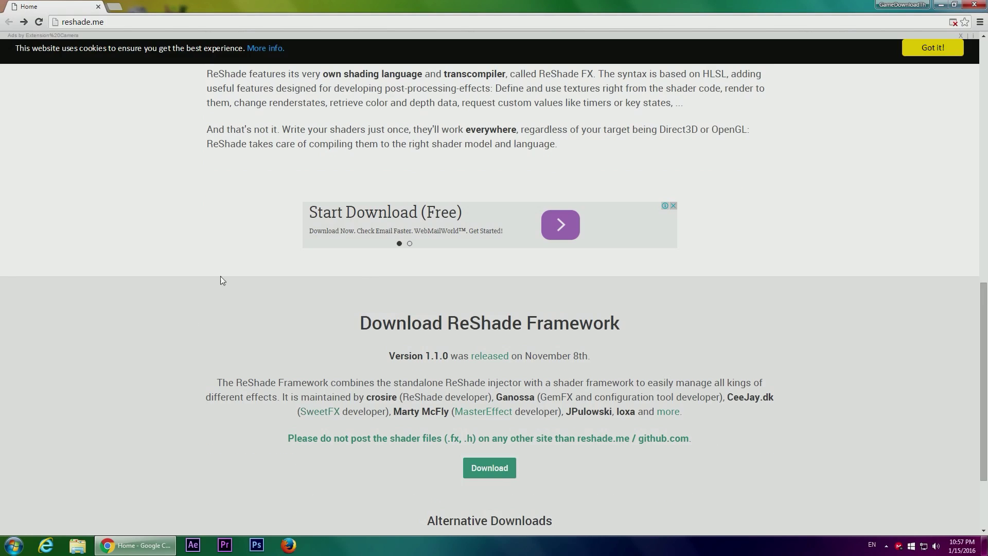
pyautogui.scroll(12, 503, 218)
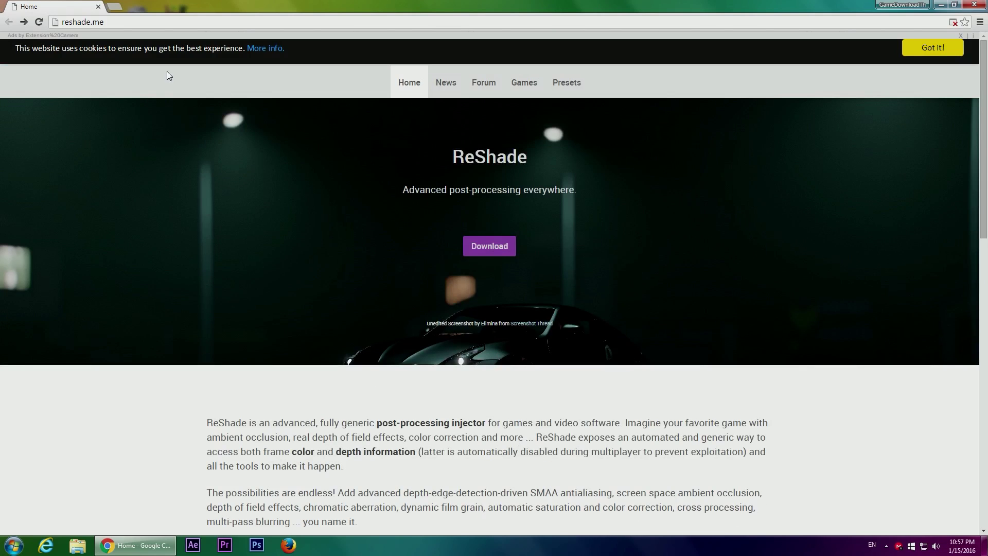
pyautogui.scroll(-12, 322, 299)
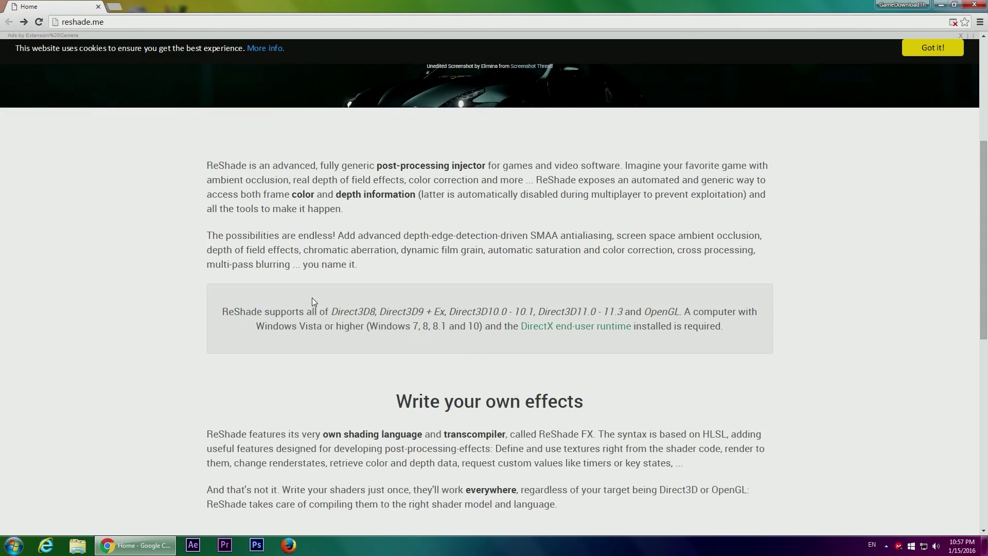
pyautogui.press('F5')
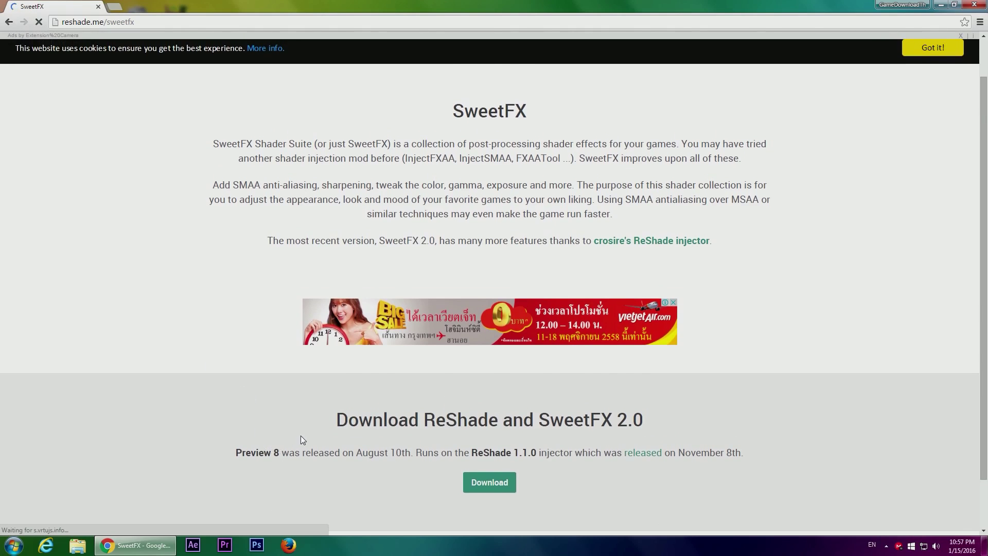
pyautogui.scroll(-2, 304, 438)
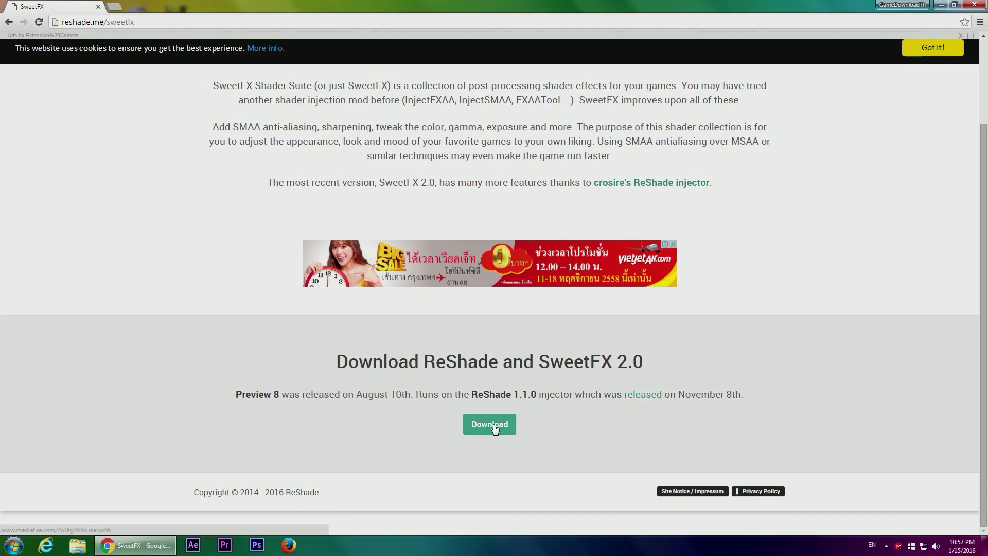
pyautogui.click(494, 426)
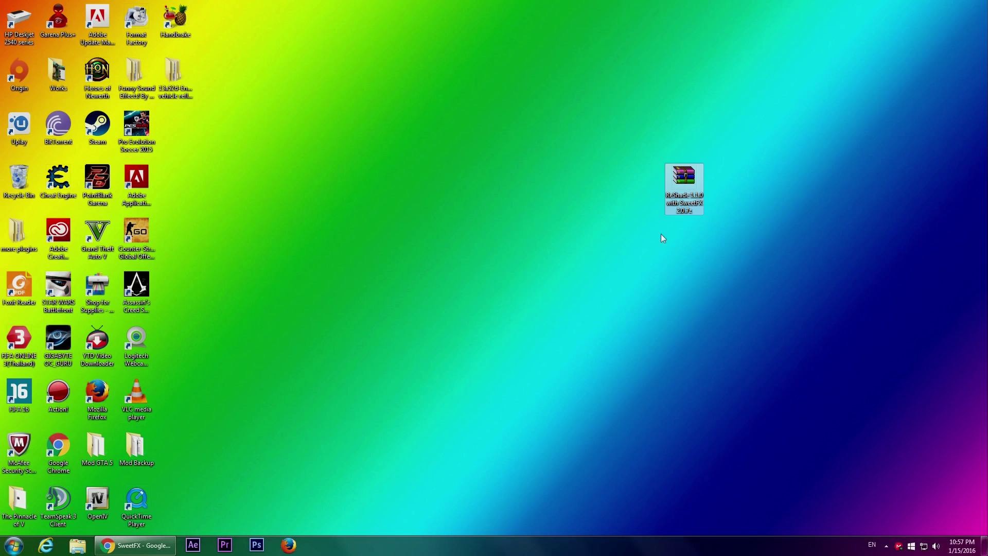
# - Extract the ReShade 1.1.0 with SweetFX 2.0 archive on the desktop and place the extracted folder beside the archive
pyautogui.rightClick(669, 180)
pyautogui.click(735, 234)
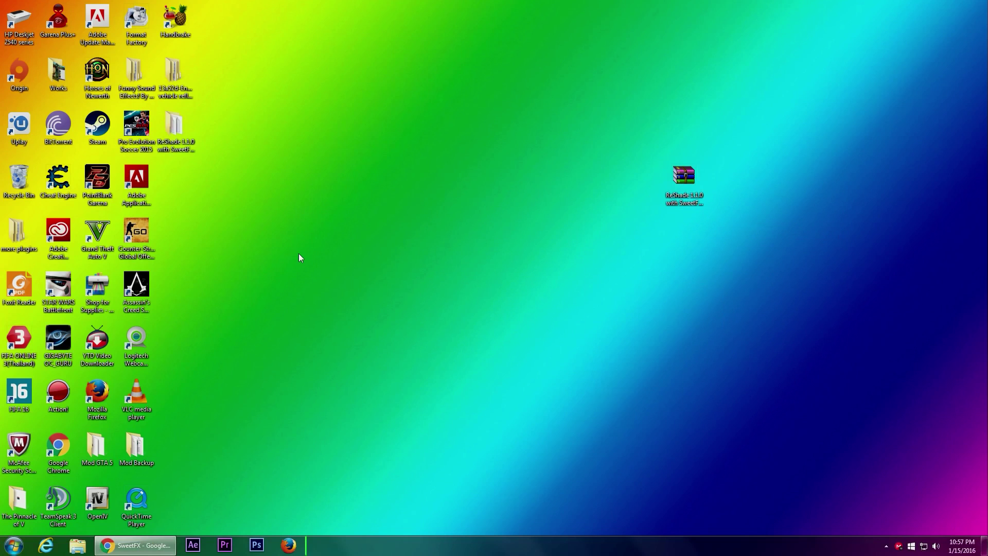
pyautogui.moveTo(175, 126); pyautogui.dragTo(644, 191)
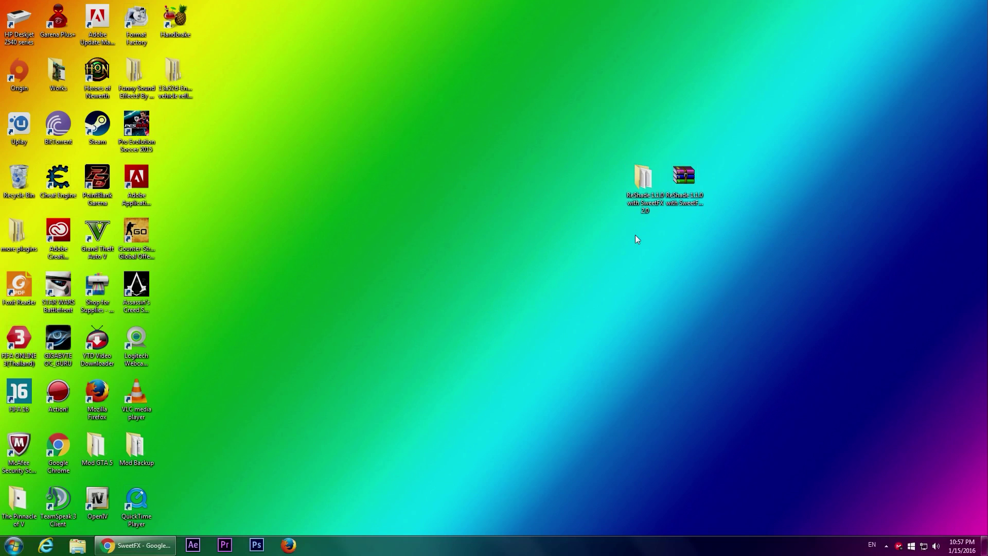
# - Open the extracted ReShade 1.1.0 with SweetFX 2.0 folder and check its files and the SweetFX subfolder
pyautogui.doubleClick(626, 205)
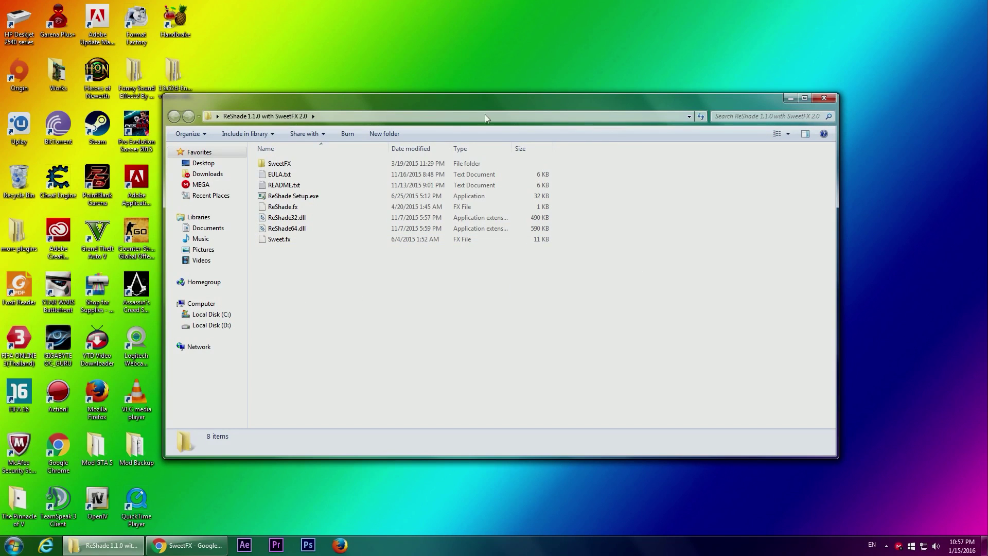
pyautogui.moveTo(317, 100); pyautogui.dragTo(374, 94)
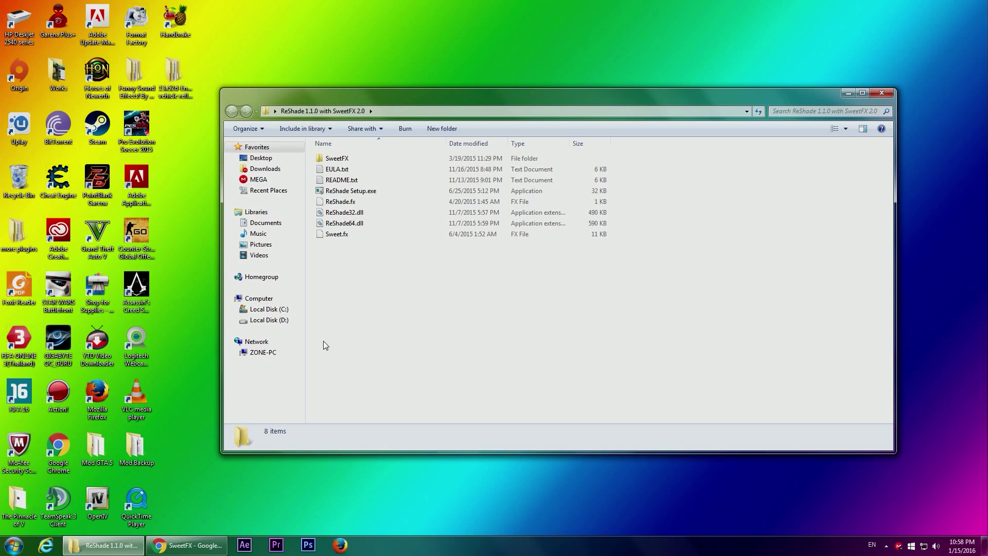
pyautogui.doubleClick(337, 158)
pyautogui.click(232, 111)
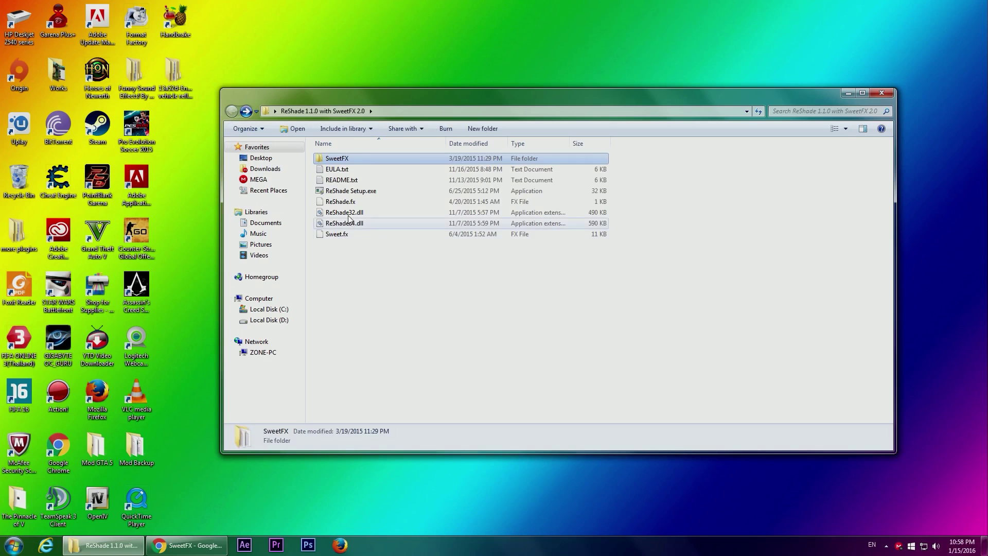
pyautogui.moveTo(381, 101); pyautogui.dragTo(355, 100)
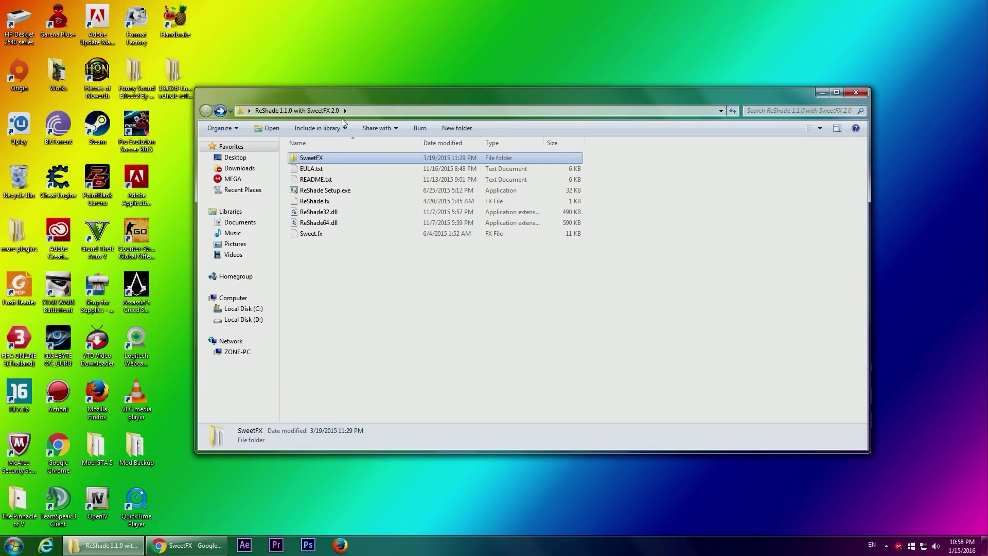
pyautogui.click(380, 324)
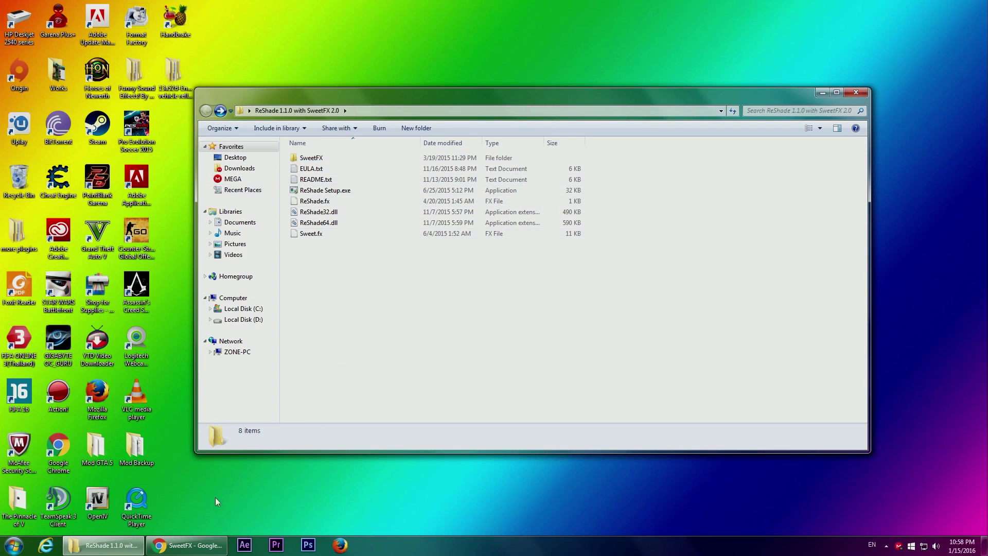
# - Switch to Chrome and open sfx.thelazy.net in a new tab
pyautogui.click(163, 549)
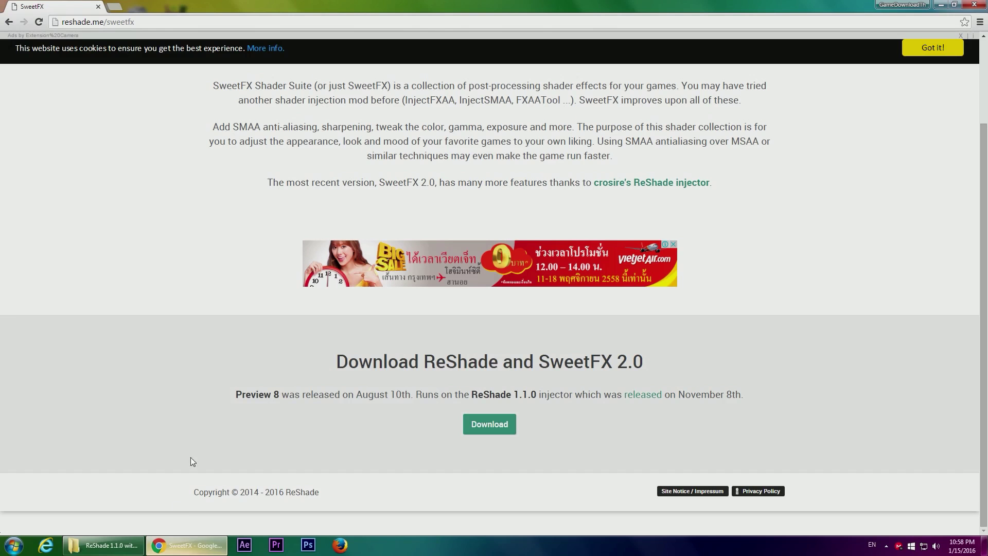
pyautogui.click(114, 7)
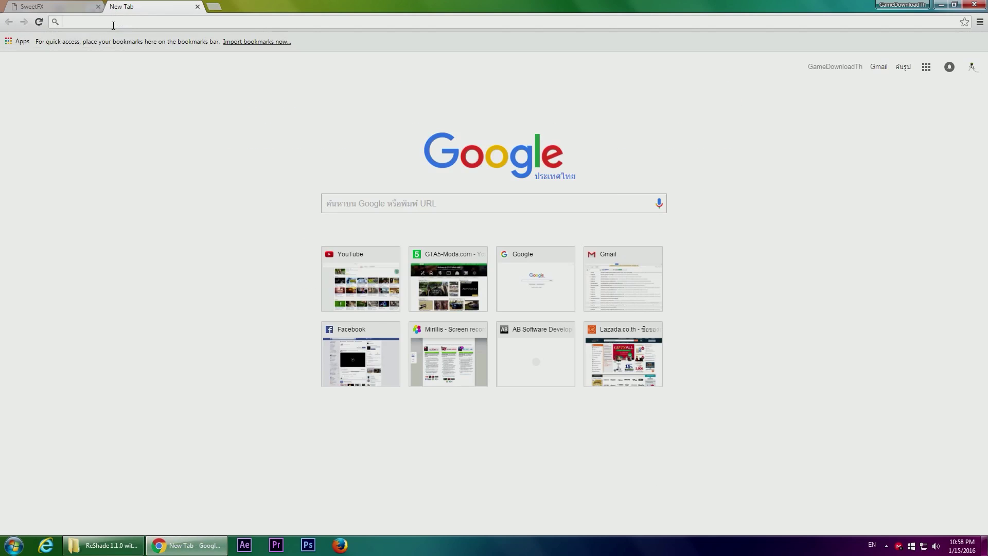
pyautogui.write('sfx.thelazy.net')
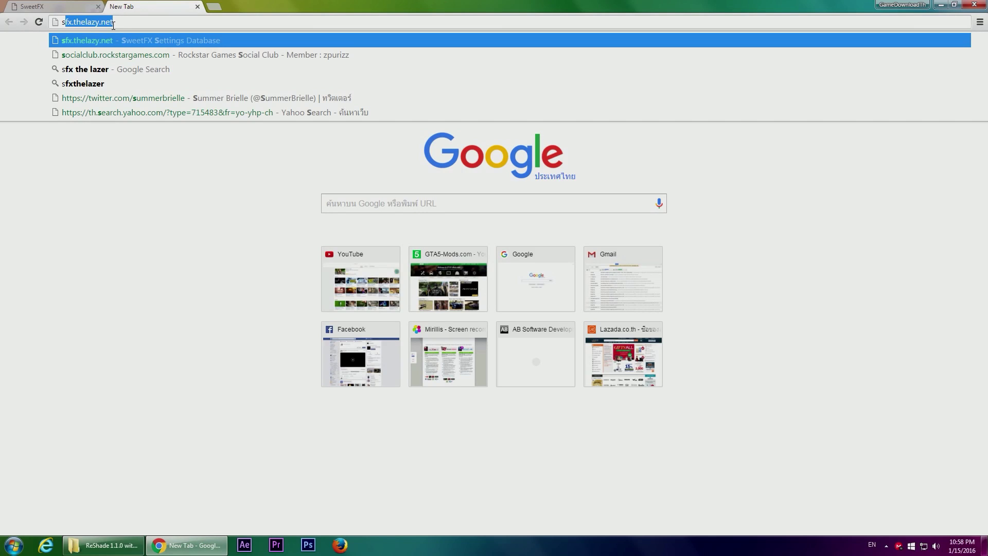
pyautogui.press('Return')
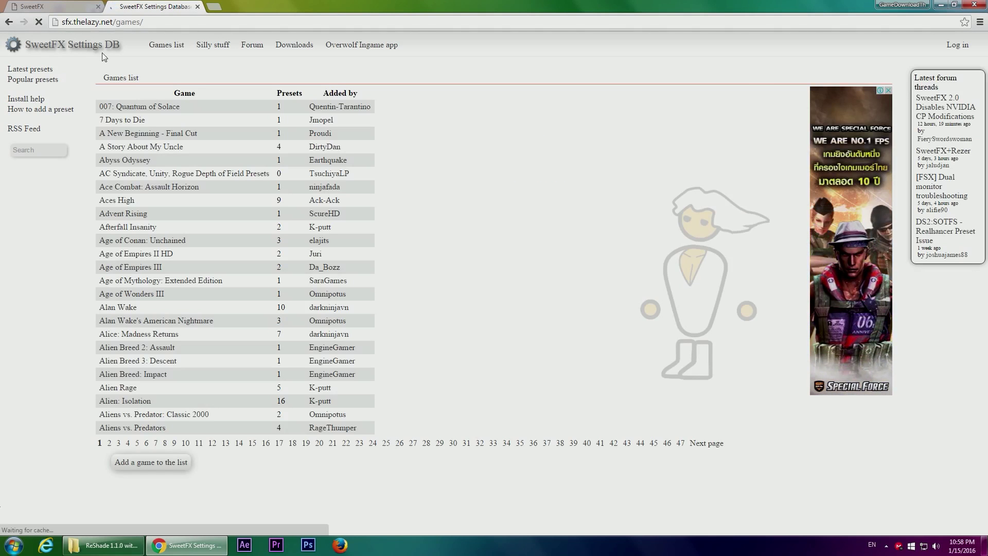
# - Try to open the Grand Theft Auto V entry by searching the SweetFX Settings DB for Grand Theft Auto
pyautogui.click(36, 151)
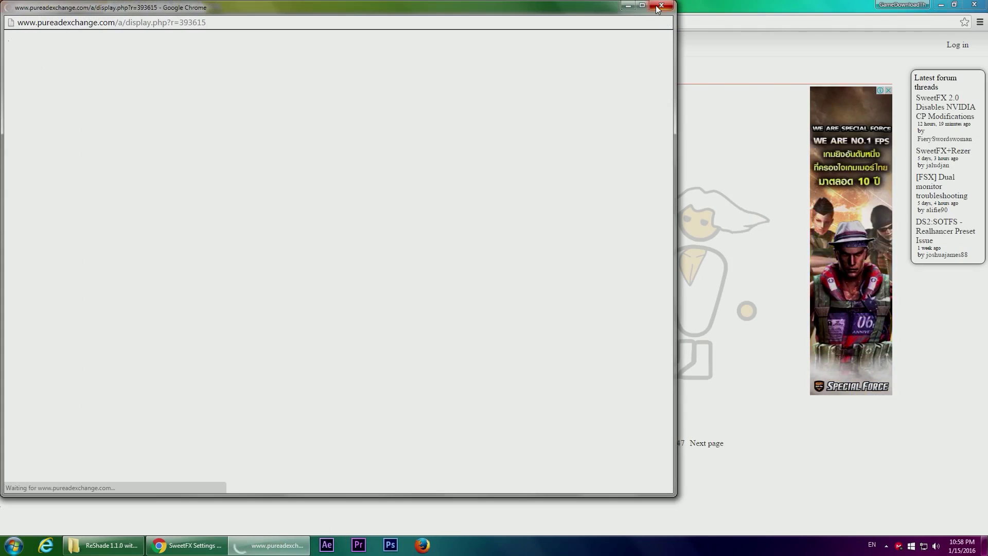
pyautogui.click(656, 6)
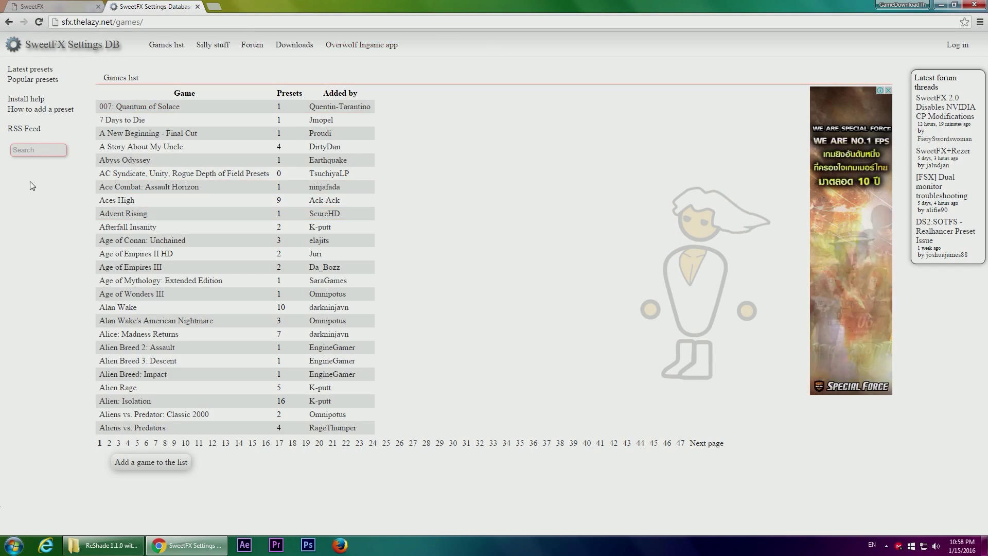
pyautogui.click(36, 150)
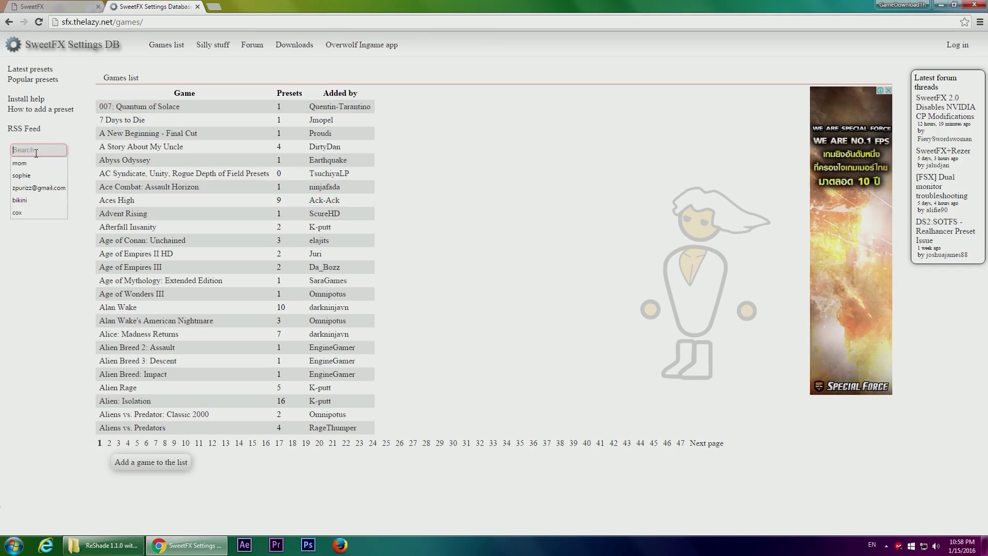
pyautogui.write('Grand Theft Auto')
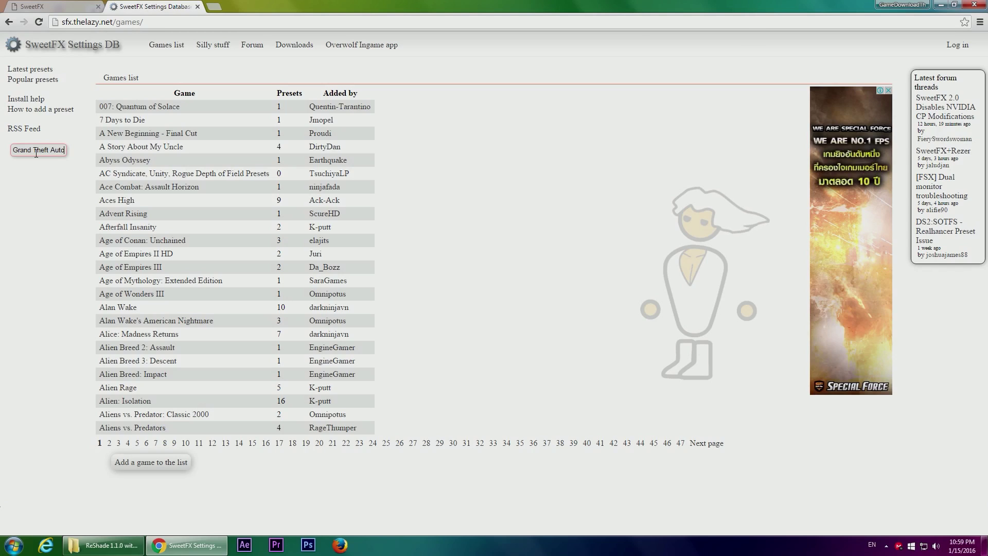
pyautogui.hotkey('ctrl', 'a')
pyautogui.press('BackSpace')
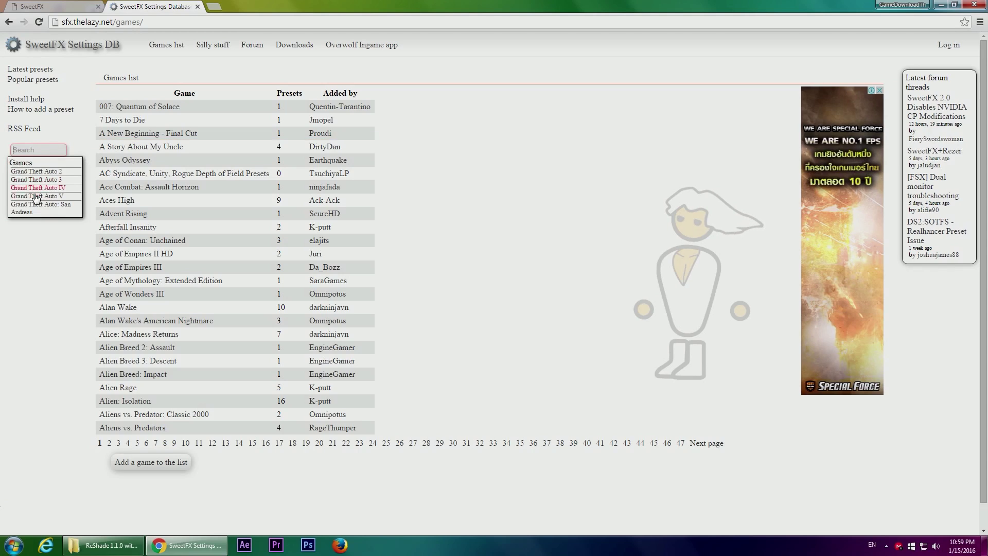
pyautogui.click(34, 197)
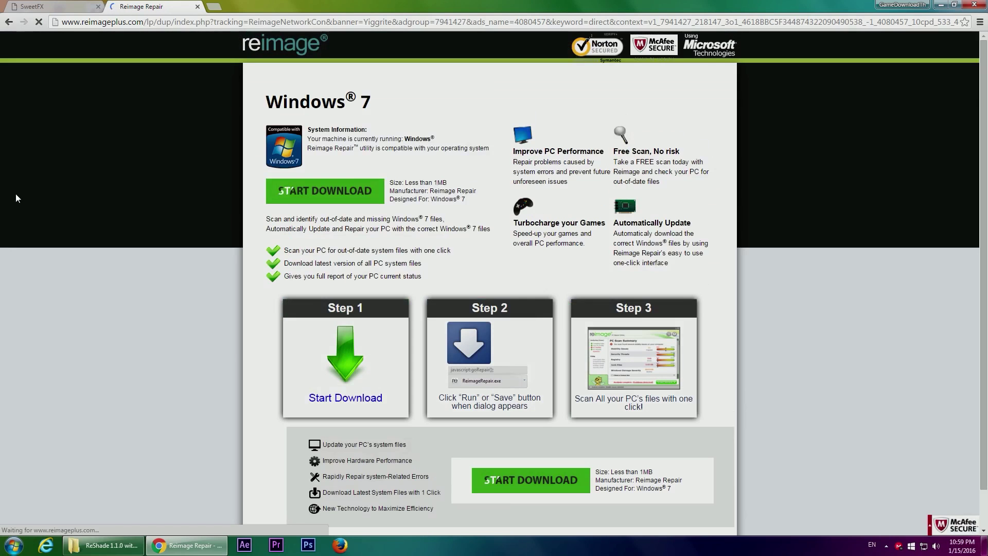
pyautogui.click(8, 22)
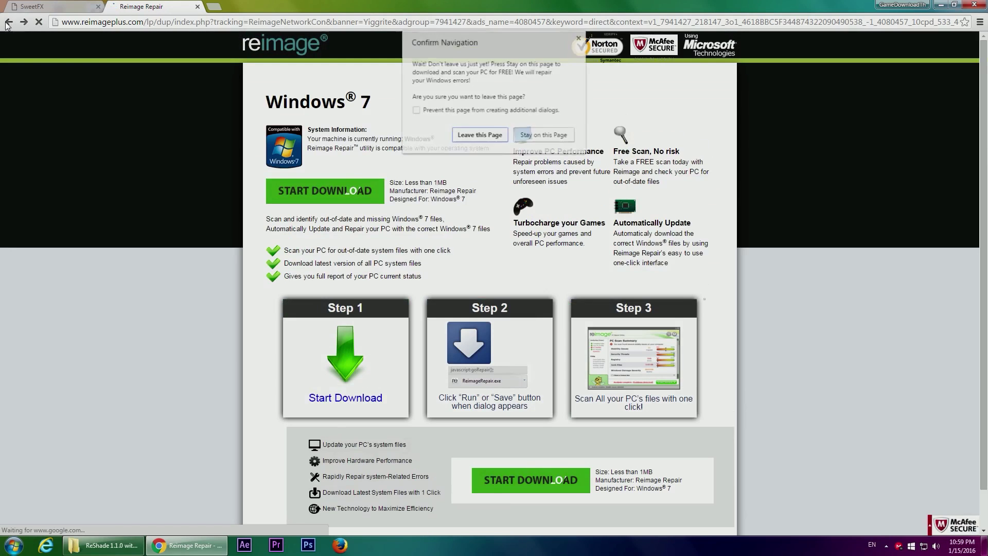
pyautogui.click(478, 133)
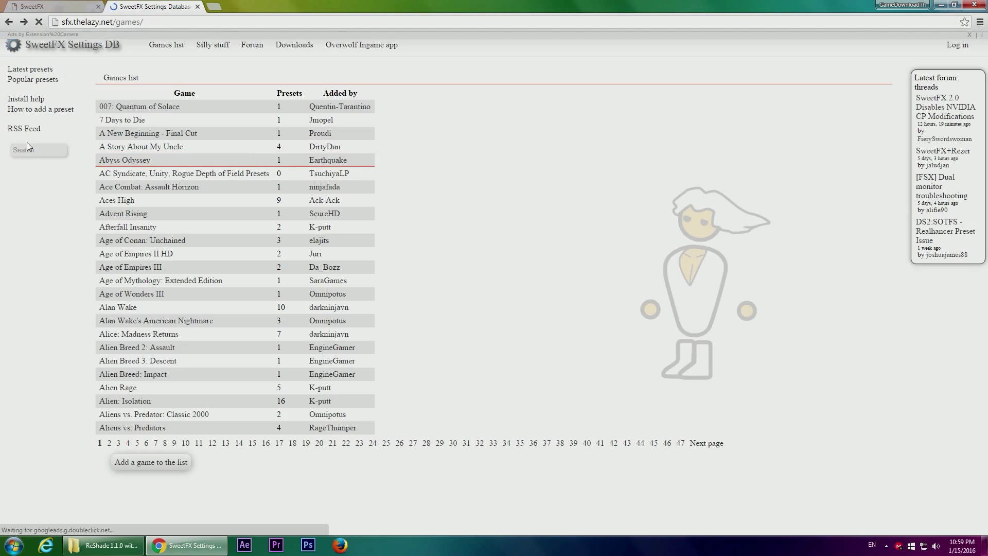
# - Search the SweetFX Settings DB for "grand theft auto" and open the Grand Theft Auto V entry
pyautogui.click(27, 150)
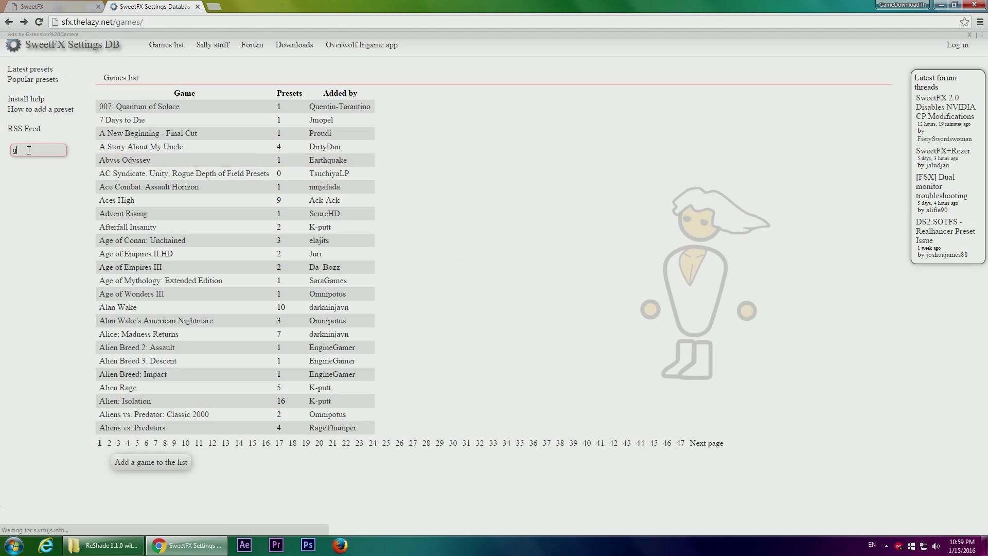
pyautogui.write('grand')
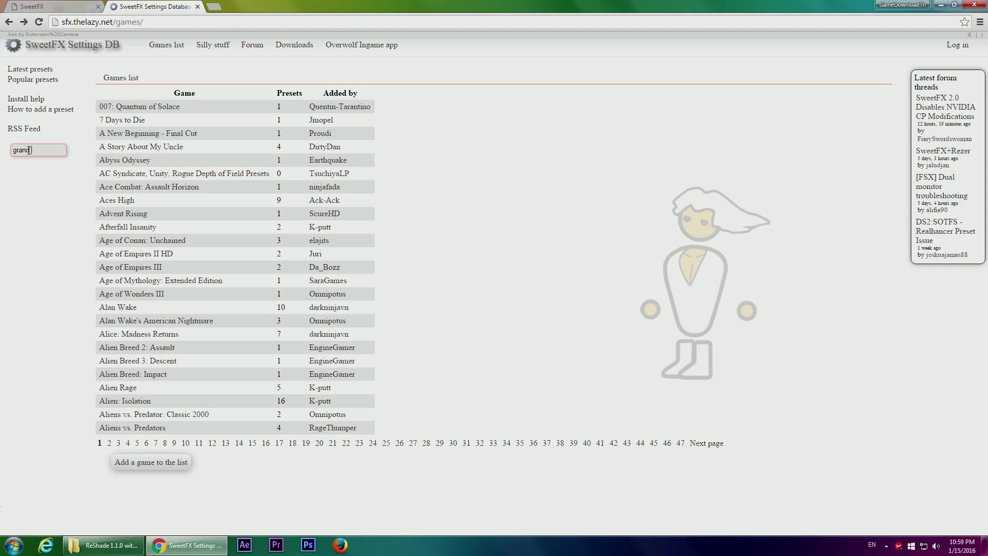
pyautogui.write(' theft auto')
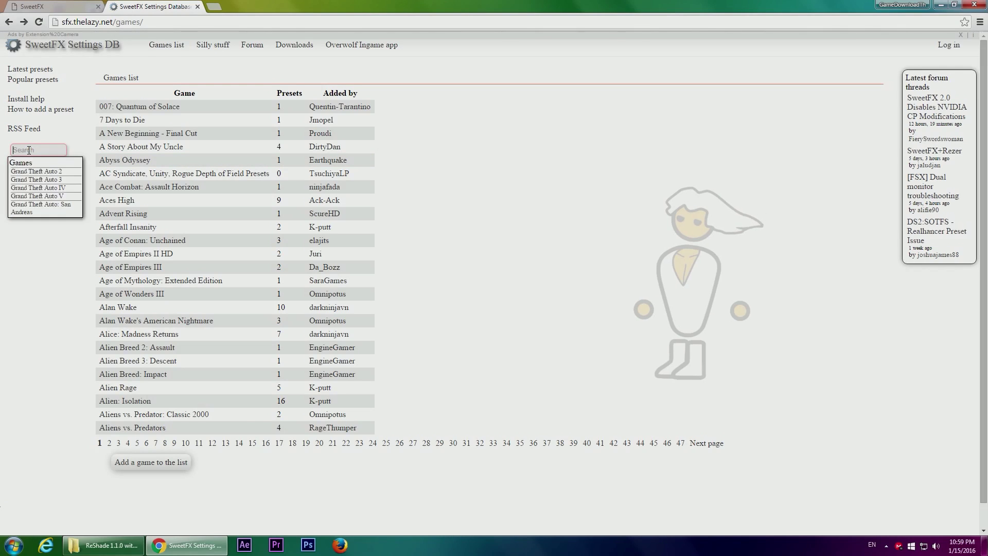
pyautogui.click(39, 196)
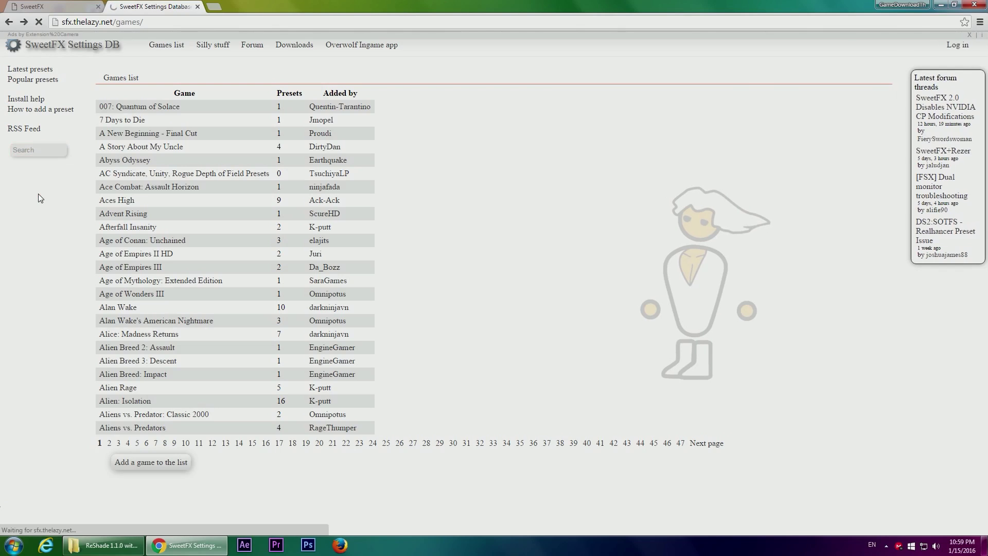
# - Browse the Grand Theft Auto V game presets and open the K-putt'e Config 1.2 preset page
pyautogui.scroll(-1, 57, 276)
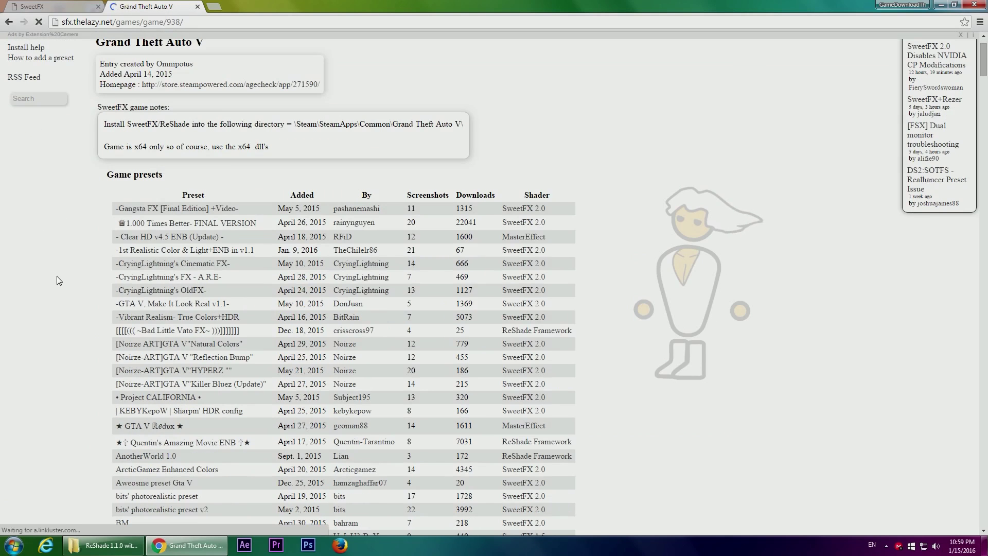
pyautogui.scroll(-2, 106, 208)
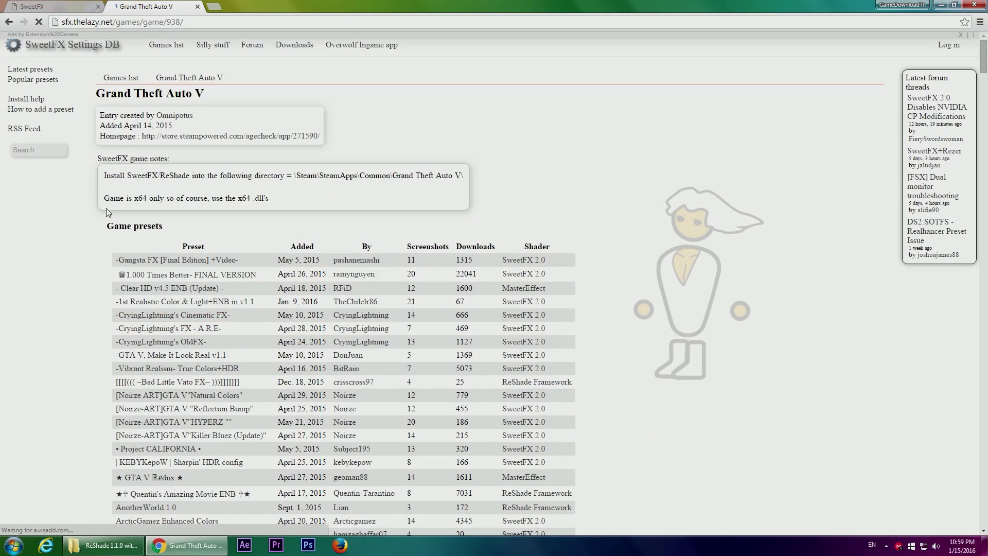
pyautogui.scroll(-3, 100, 224)
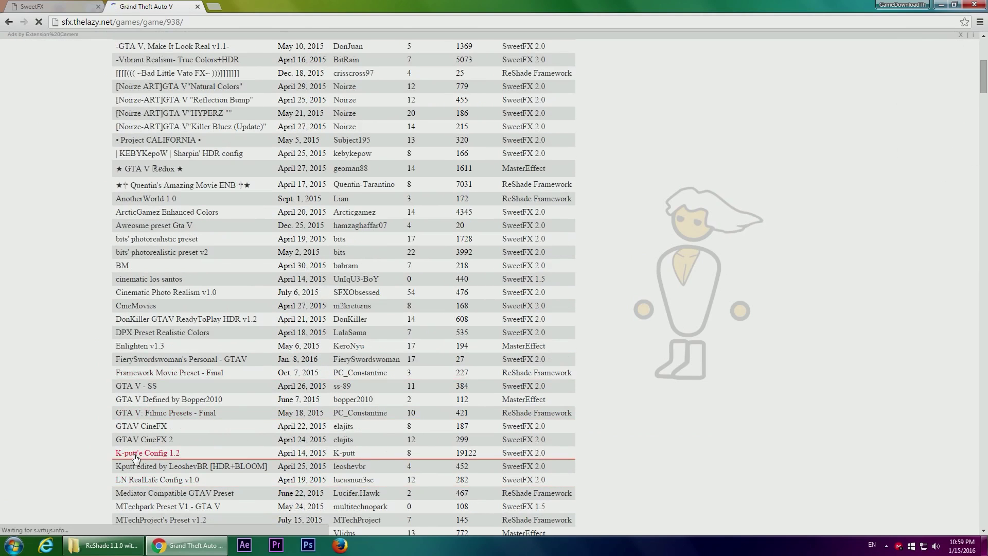
pyautogui.scroll(-1, 136, 457)
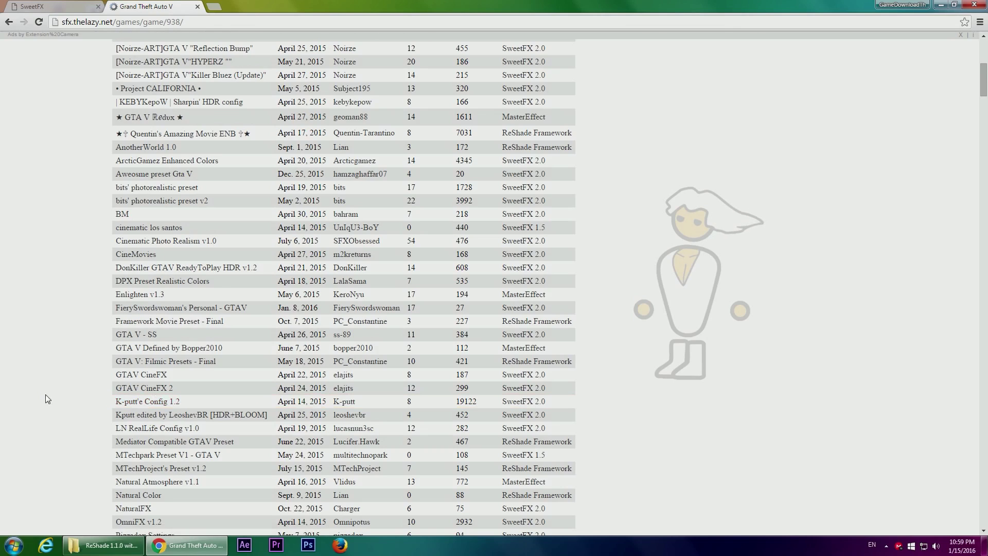
pyautogui.click(136, 404)
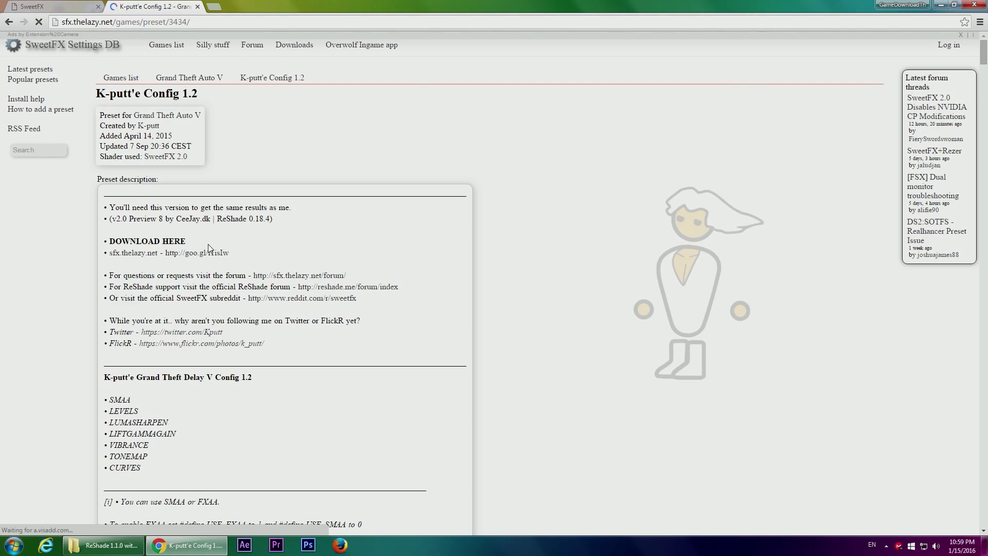
# - Download the K-putt'e Config 1.2 preset and put a copy of its text file on the desktop
pyautogui.scroll(-8, 173, 260)
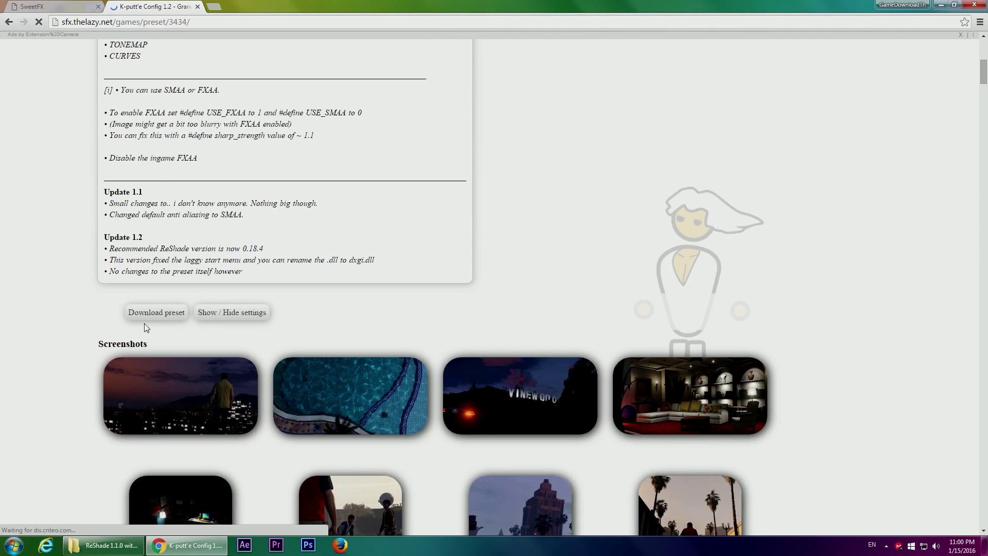
pyautogui.click(158, 316)
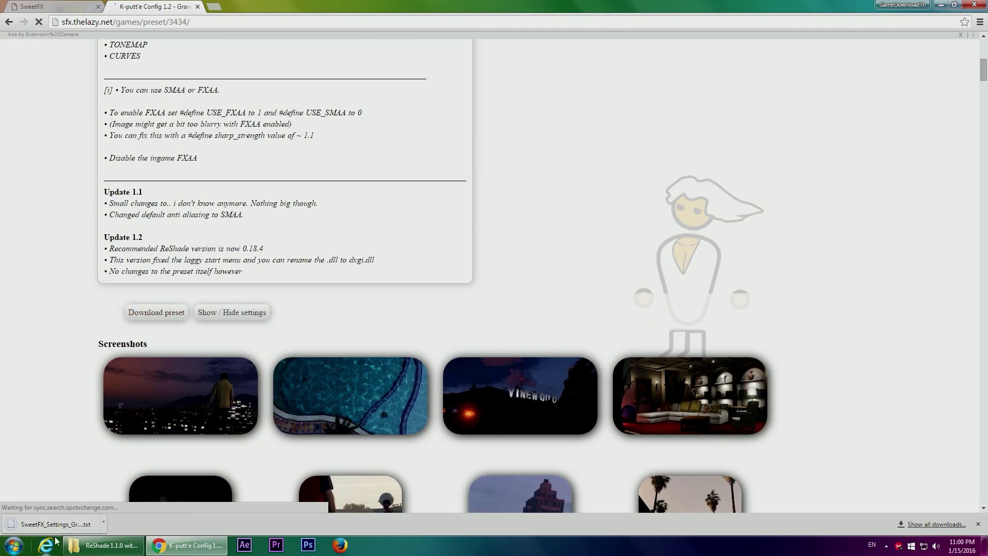
pyautogui.click(983, 548)
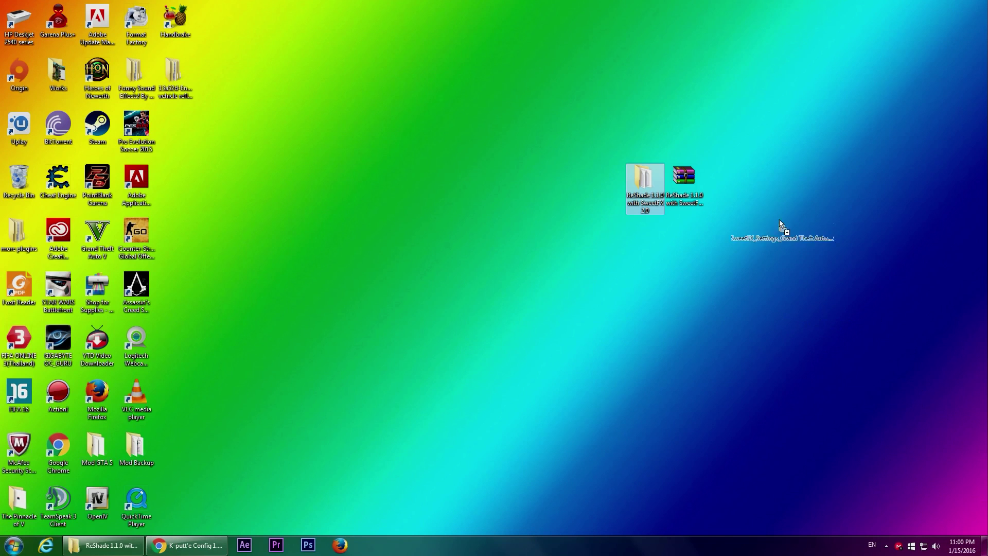
pyautogui.hotkey('ctrl', 'v')
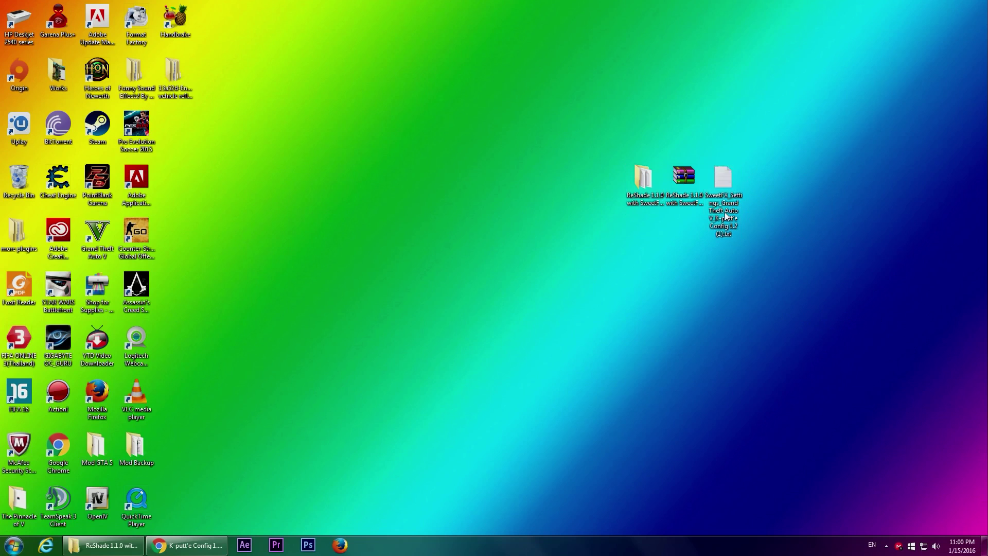
pyautogui.doubleClick(733, 185)
pyautogui.click(960, 126)
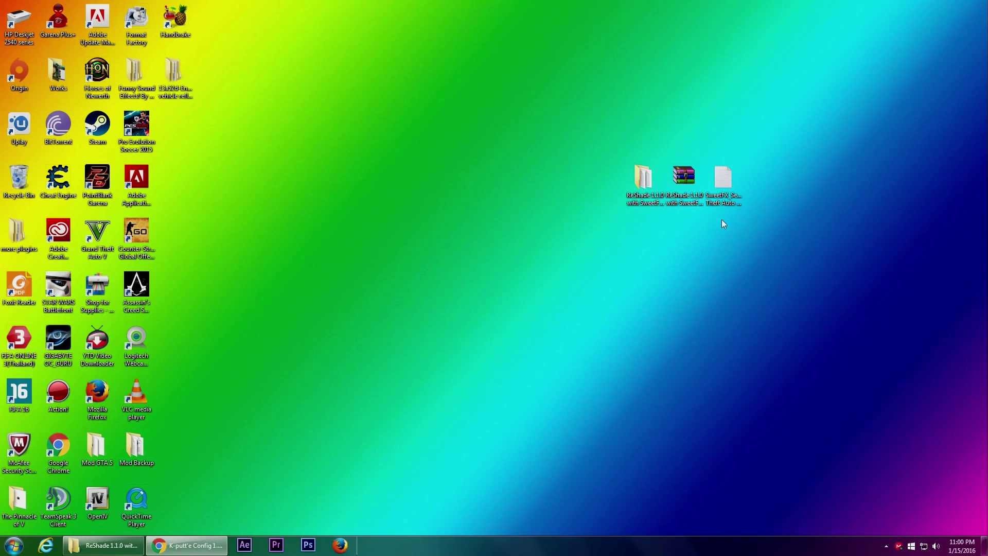
# - Rename the preset file on the desktop to SweetFX_Settings, accepting the removal of its extension
pyautogui.click(721, 210)
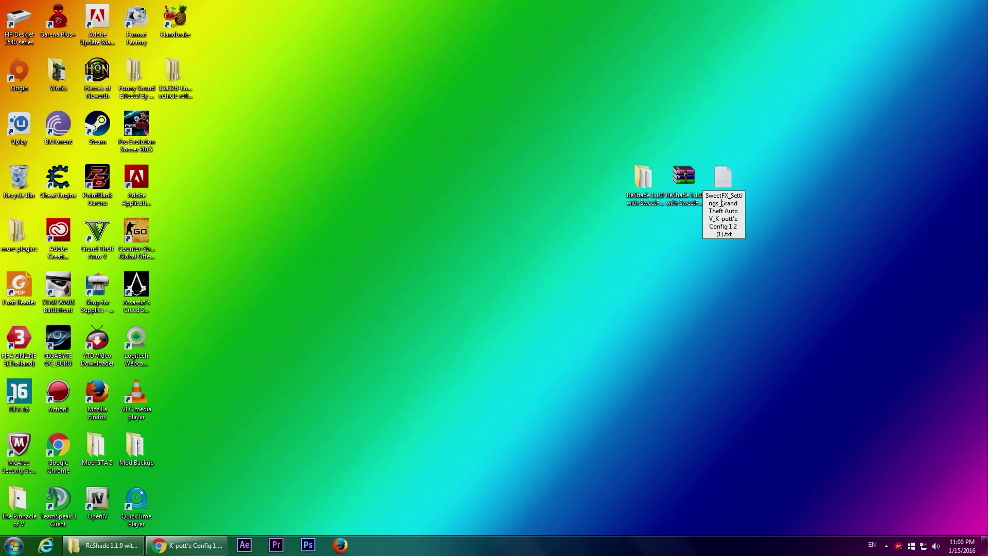
pyautogui.moveTo(719, 204); pyautogui.dragTo(746, 243)
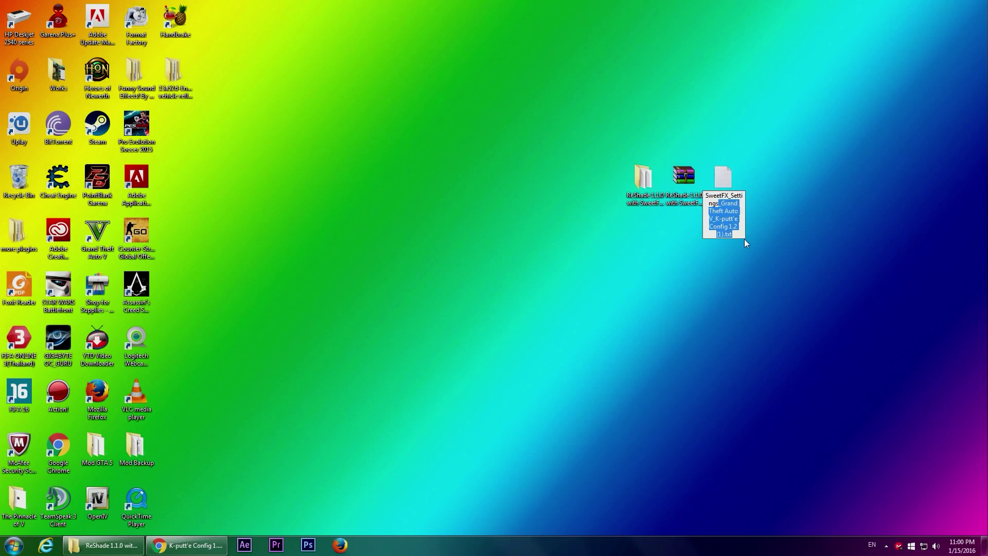
pyautogui.press('BackSpace')
pyautogui.press('Return')
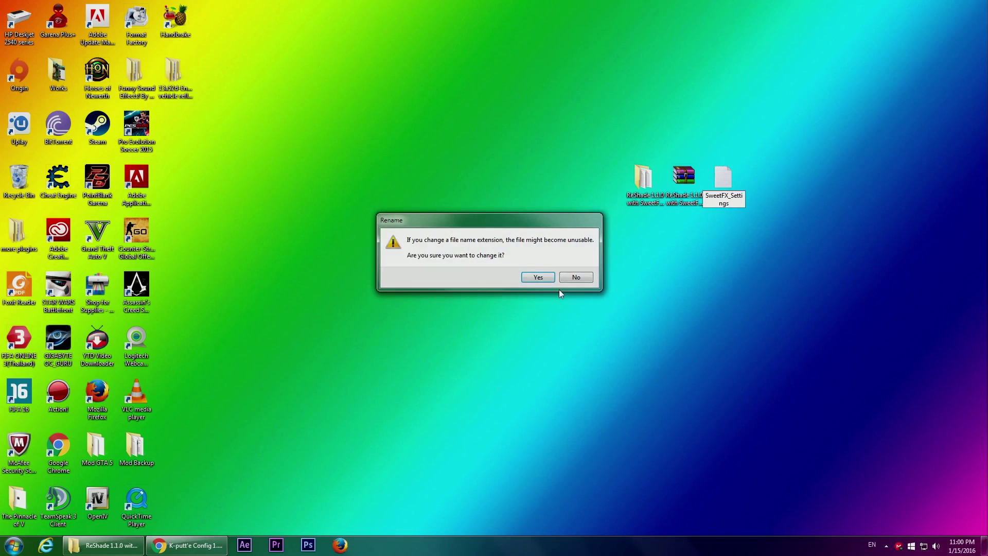
pyautogui.click(544, 278)
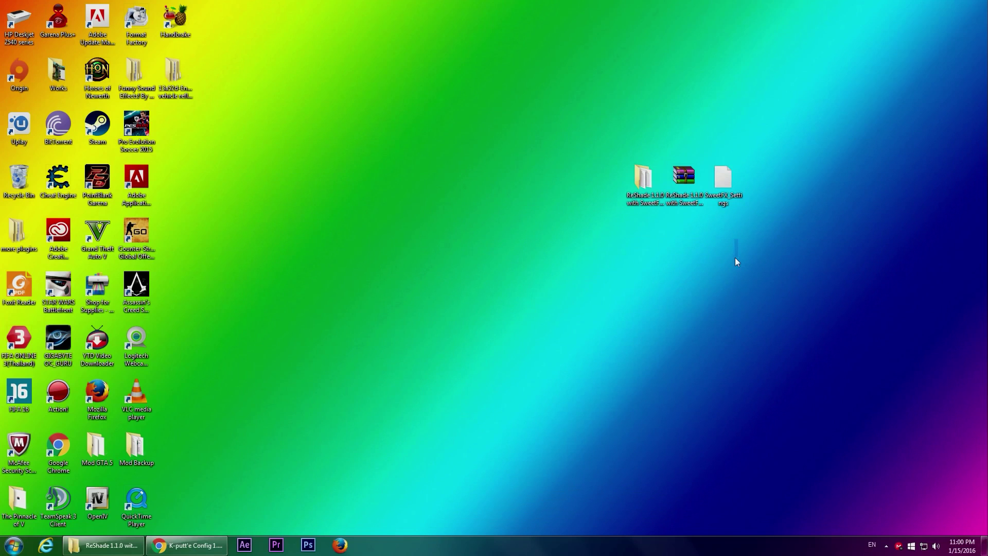
# - Restore the preset file's extension by renaming it to SweetFX_Settings.txt
pyautogui.rightClick(729, 188)
pyautogui.click(761, 385)
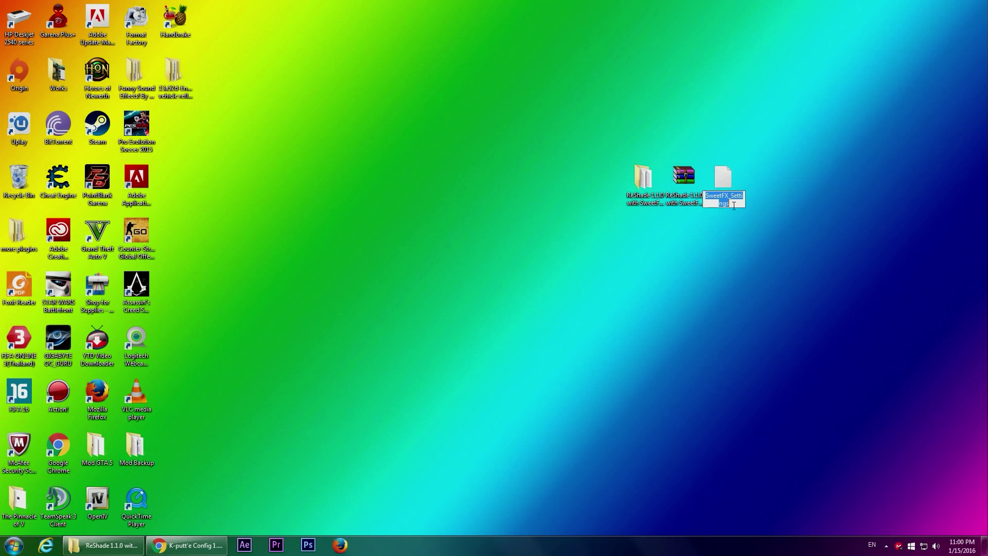
pyautogui.click(736, 205)
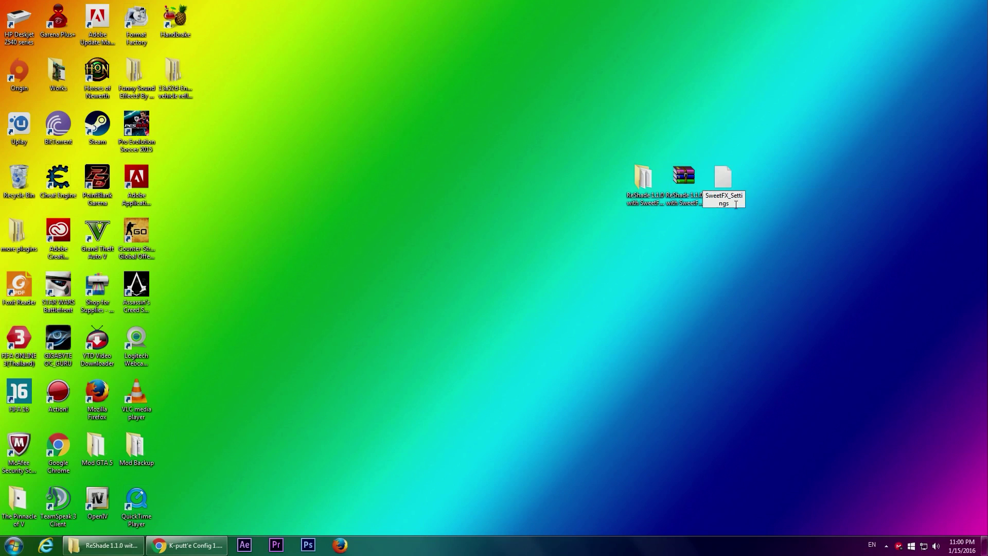
pyautogui.write('.txt')
pyautogui.click(760, 275)
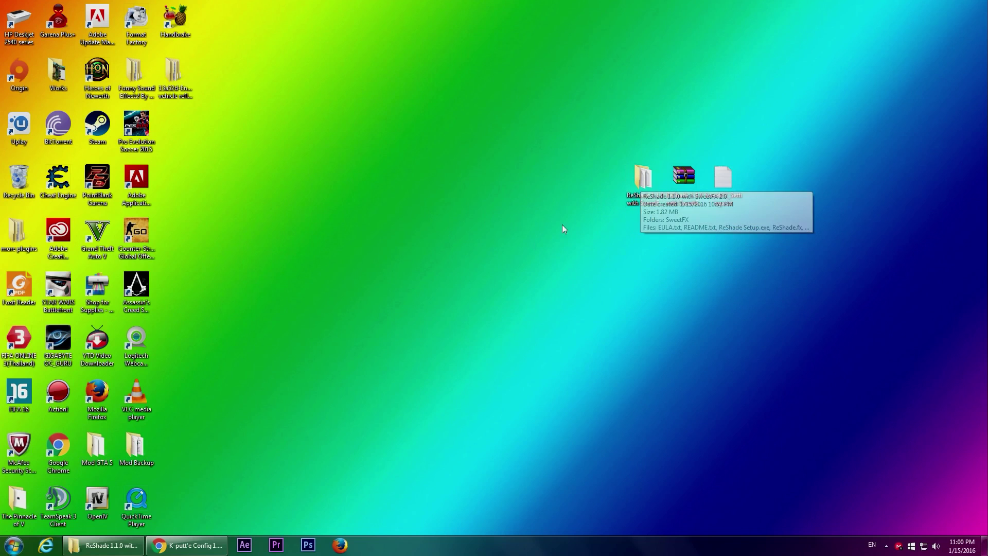
# - Move the ReShade folder, the ReShade archive and the preset file together farther away from the other desktop icons
pyautogui.moveTo(626, 170); pyautogui.dragTo(858, 288)
pyautogui.moveTo(635, 201); pyautogui.dragTo(713, 200)
pyautogui.click(689, 239)
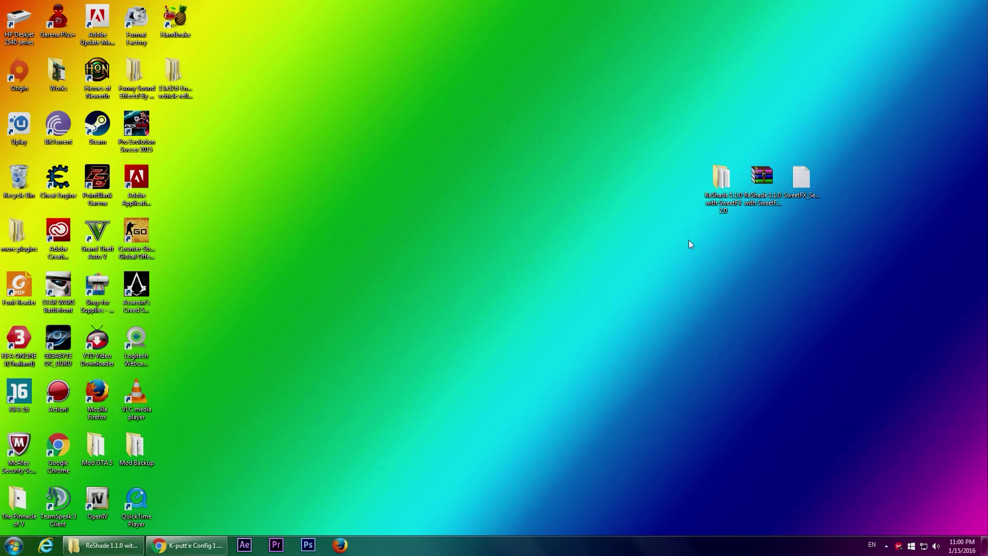
# - Open the extracted ReShade 1.1.0 with SweetFX 2.0 folder and close the Chrome window
pyautogui.click(722, 191)
pyautogui.doubleClick(723, 189)
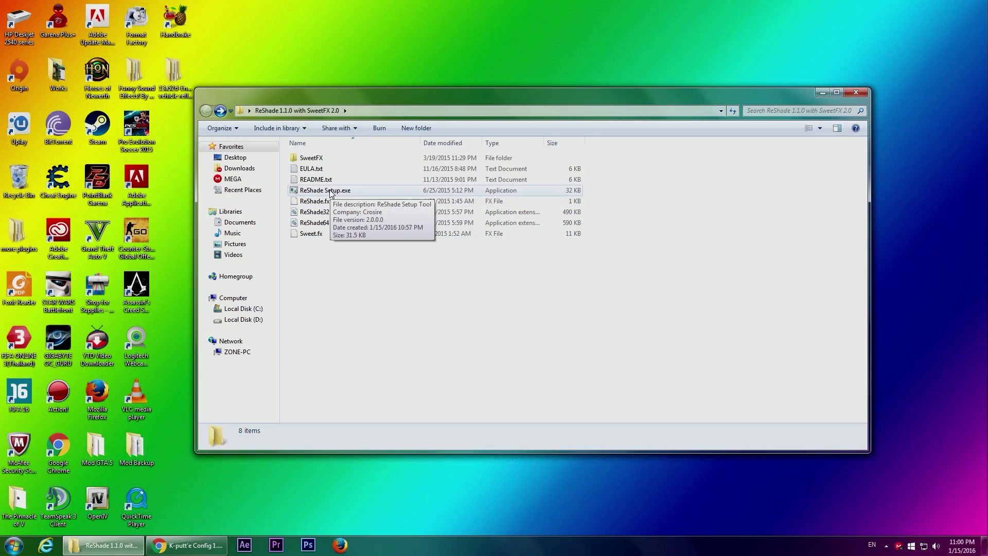
pyautogui.click(195, 553)
pyautogui.click(976, 4)
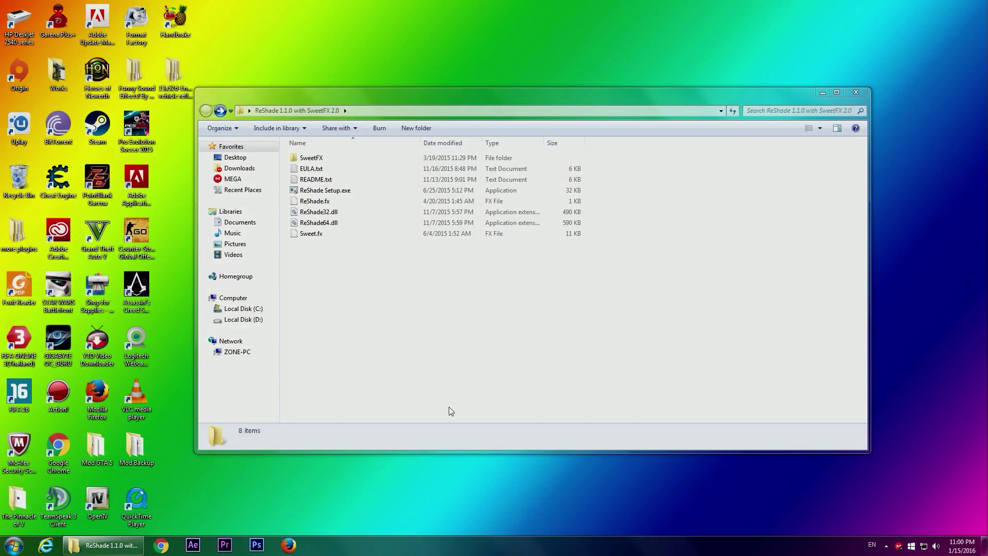
pyautogui.moveTo(327, 95); pyautogui.dragTo(335, 95)
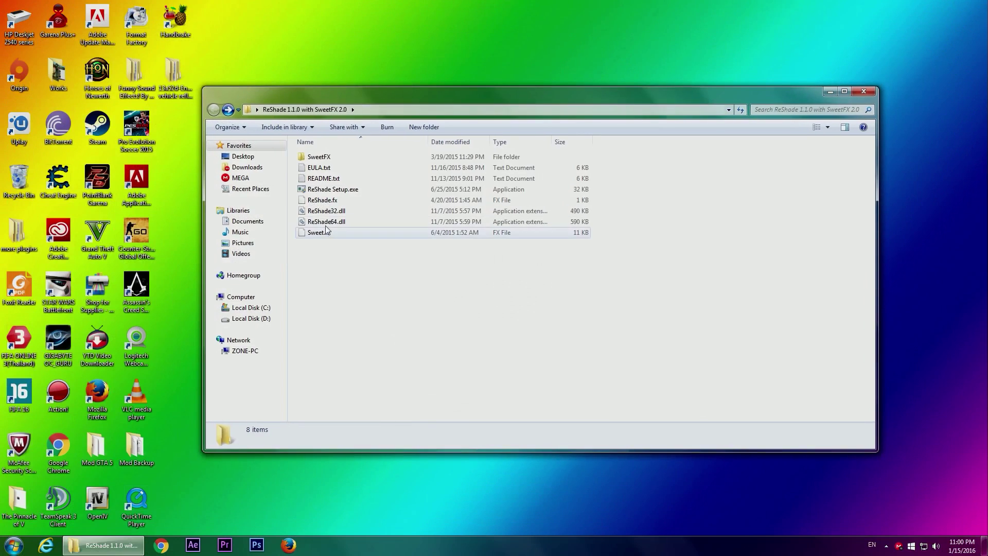
# - Run ReShade Setup.exe as administrator and allow it to make changes to the computer
pyautogui.rightClick(323, 193)
pyautogui.click(360, 208)
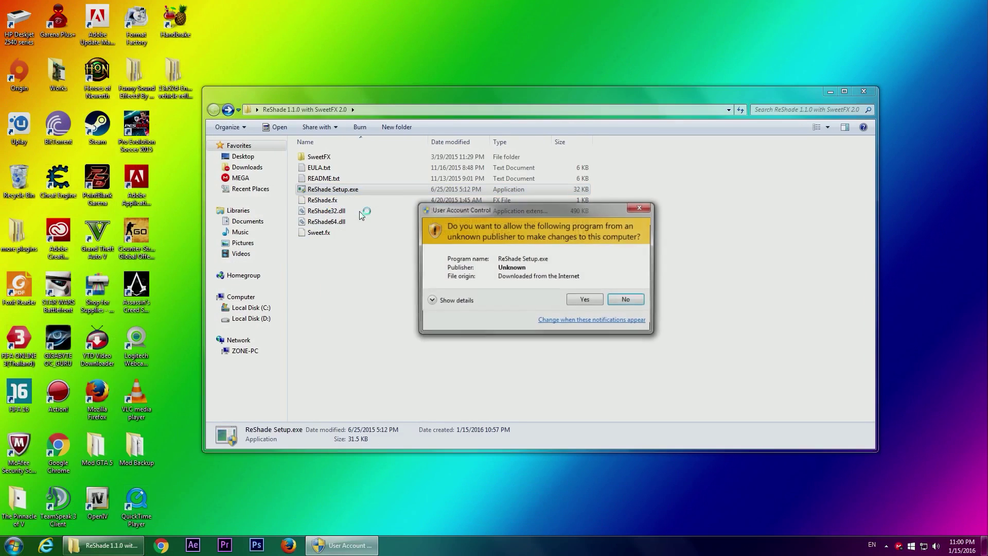
pyautogui.click(585, 300)
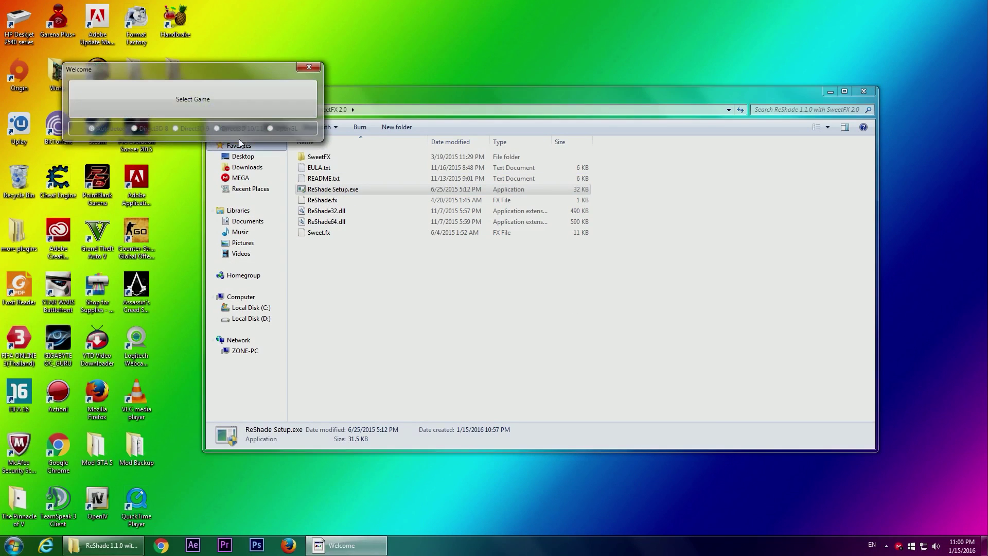
pyautogui.moveTo(216, 70); pyautogui.dragTo(197, 71)
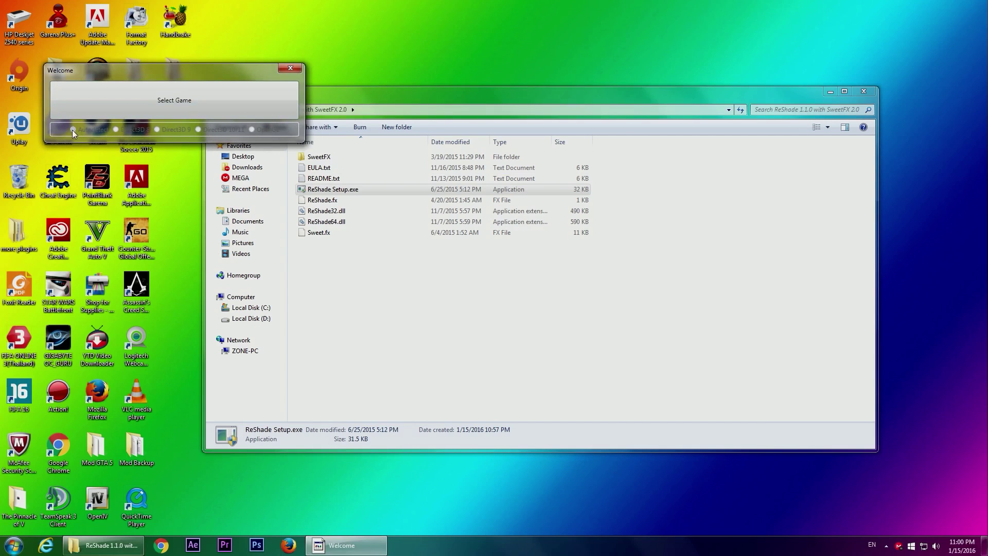
# - Start selecting a game in the ReShade setup and browse to the Steam folder in C:\Program Files (x86)
pyautogui.click(168, 99)
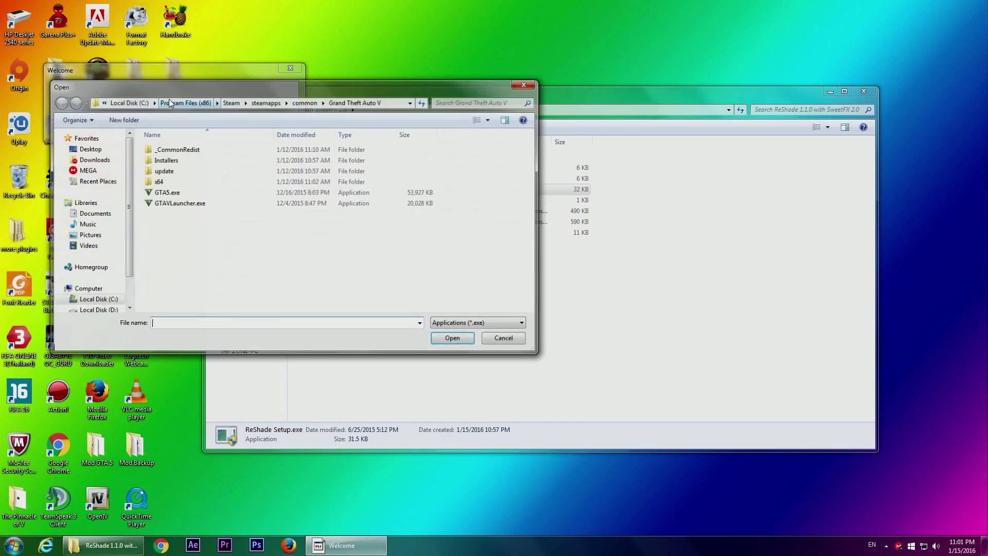
pyautogui.click(95, 152)
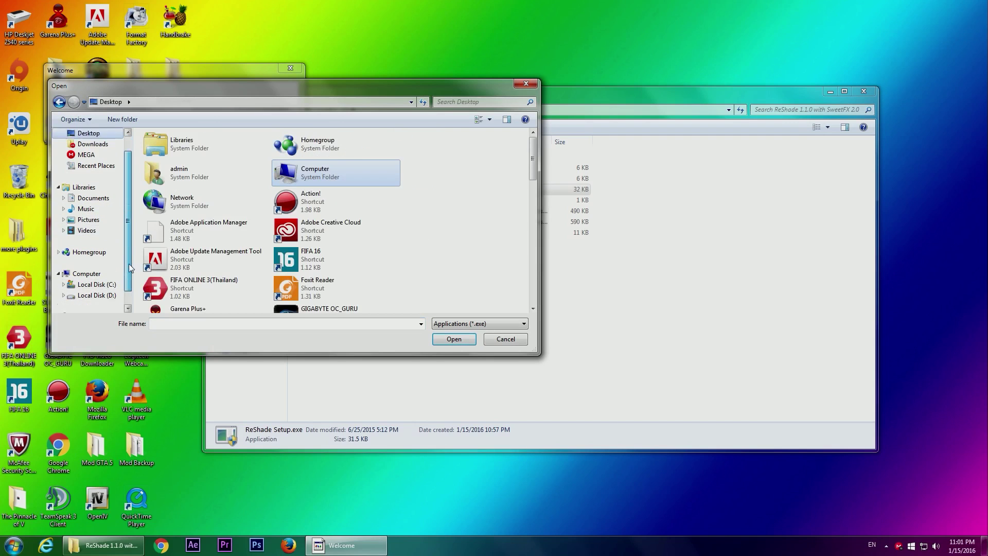
pyautogui.scroll(-1, 98, 247)
pyautogui.click(100, 263)
pyautogui.doubleClick(195, 267)
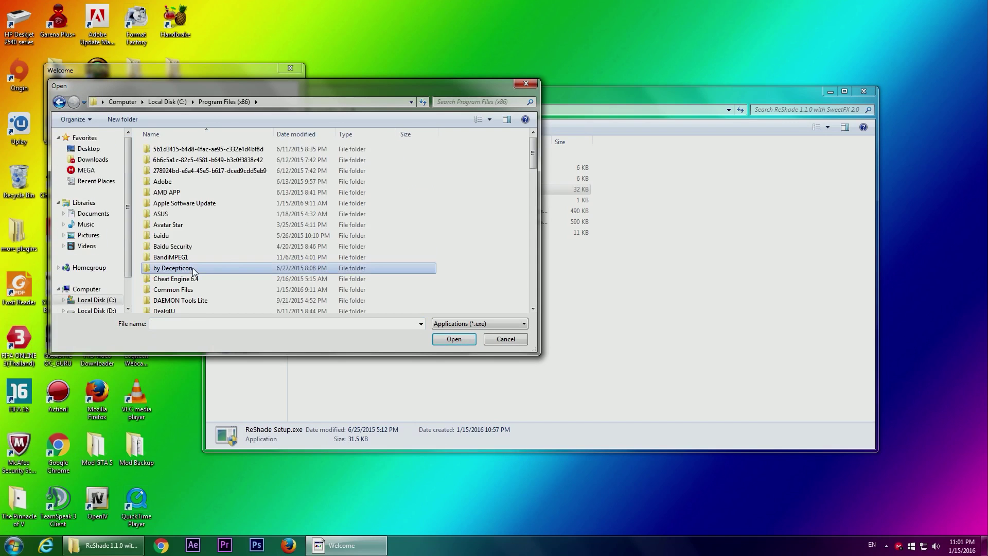
pyautogui.scroll(-9, 198, 270)
pyautogui.scroll(-8, 199, 269)
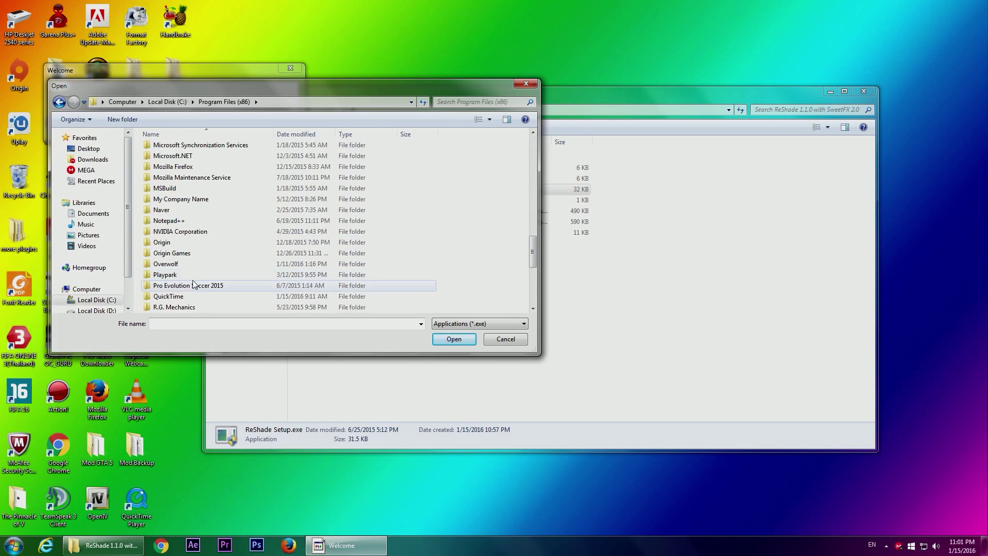
pyautogui.doubleClick(170, 199)
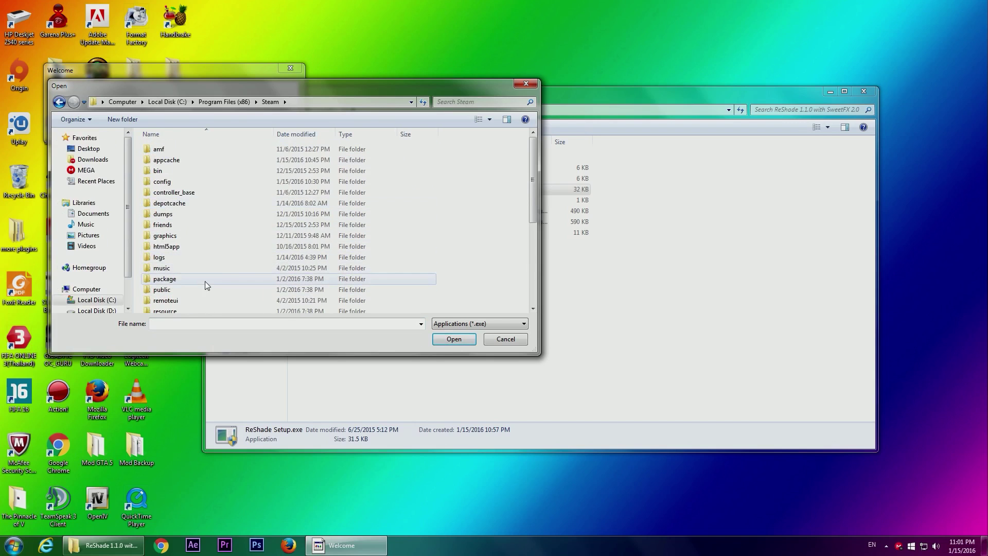
# - Pick GTAVLauncher.exe from steamapps\common\Grand Theft Auto V as the game to install ReShade for
pyautogui.scroll(-4, 205, 281)
pyautogui.click(191, 232)
pyautogui.doubleClick(191, 232)
pyautogui.doubleClick(189, 150)
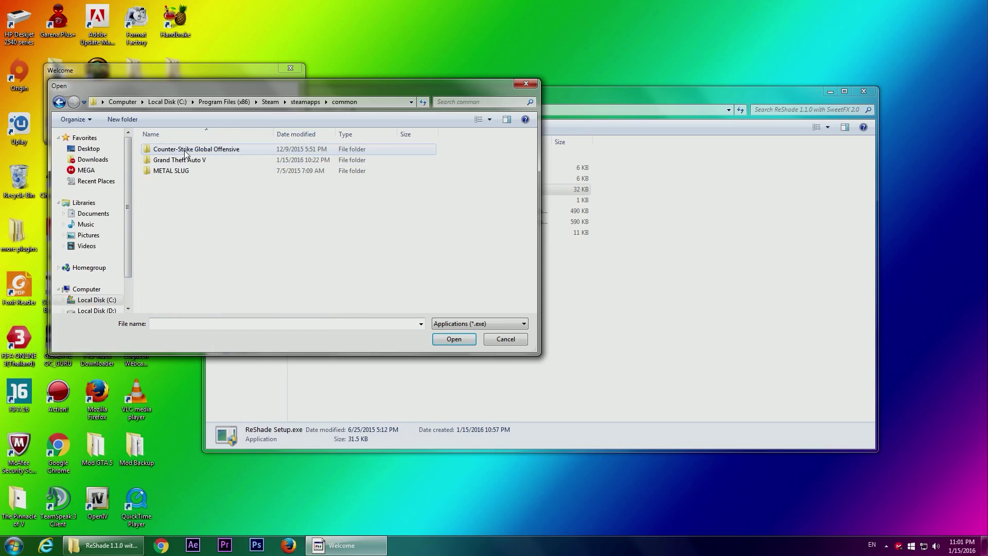
pyautogui.doubleClick(186, 160)
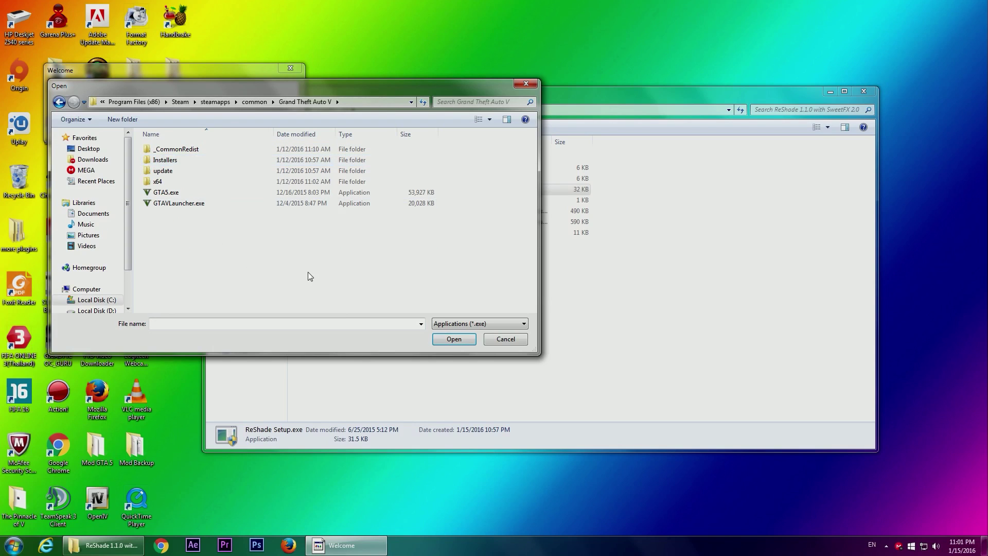
pyautogui.doubleClick(178, 204)
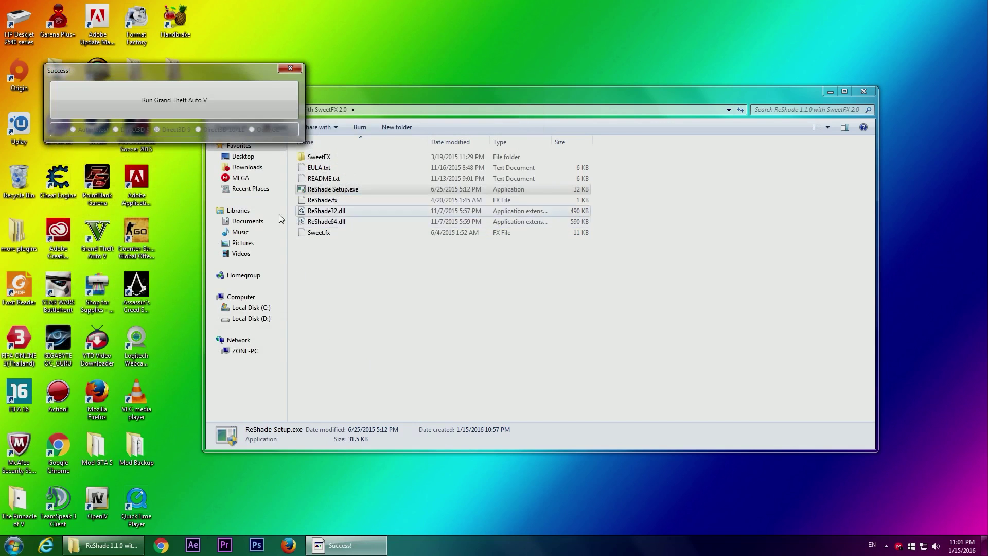
# - Try to run Grand Theft Auto V from the ReShade setup, cancel the launcher and check the programs running in the background
pyautogui.click(196, 101)
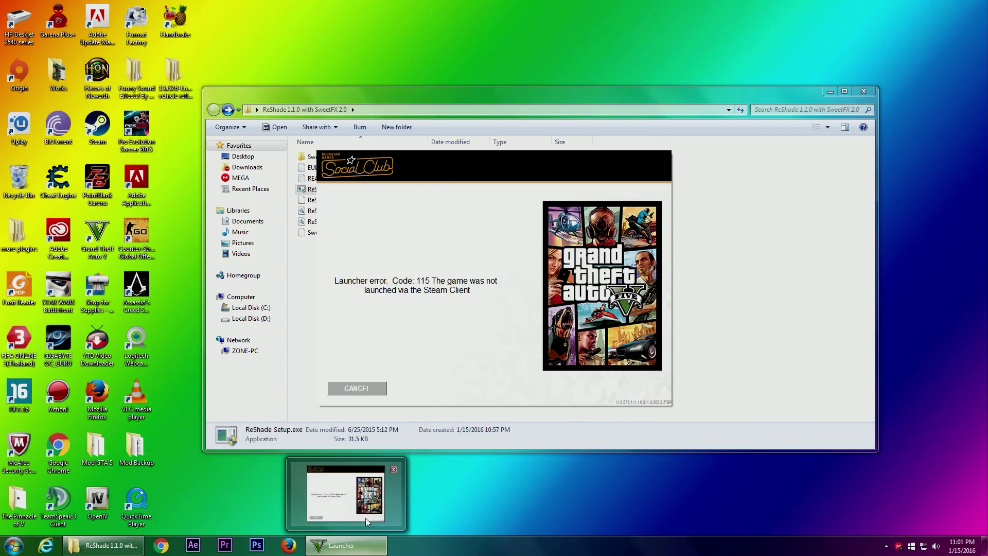
pyautogui.click(375, 389)
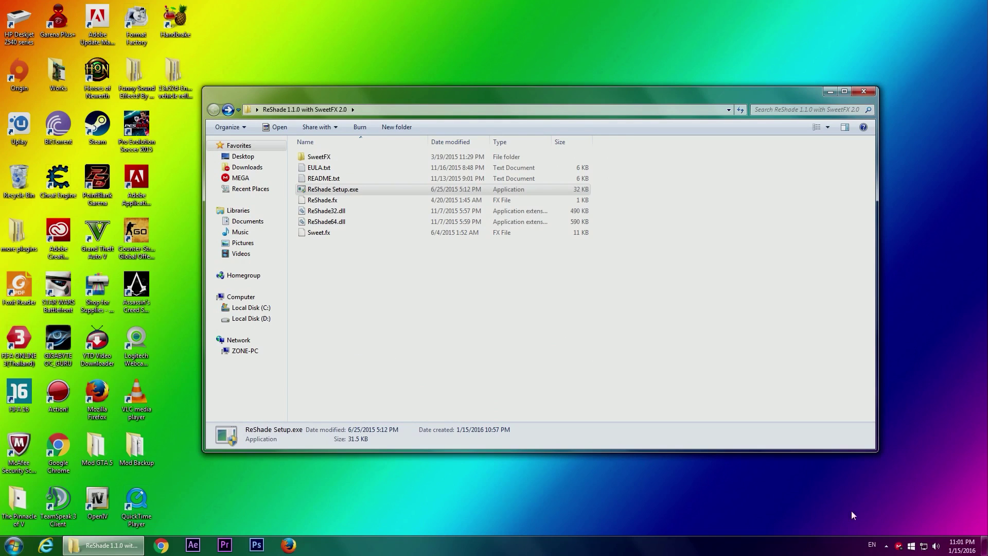
pyautogui.click(885, 545)
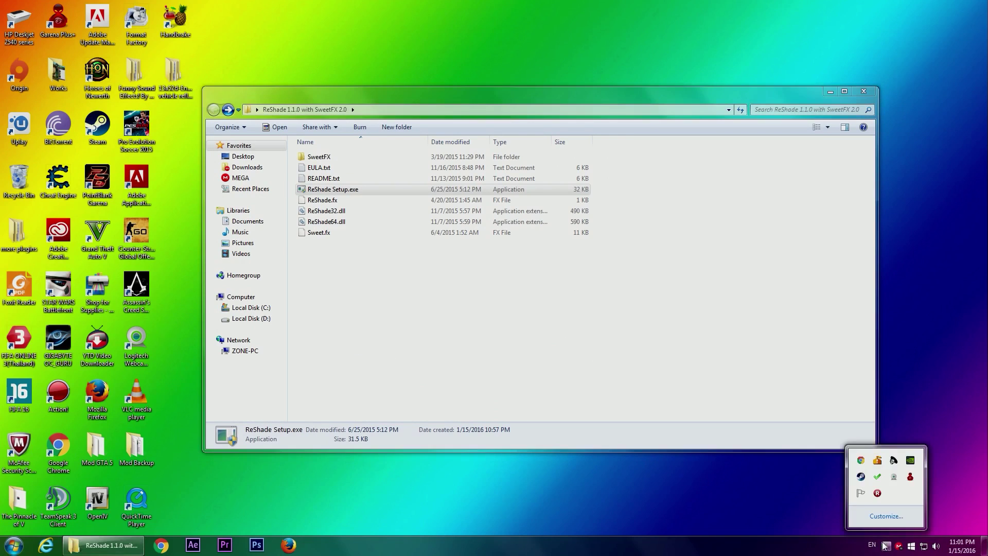
pyautogui.click(656, 343)
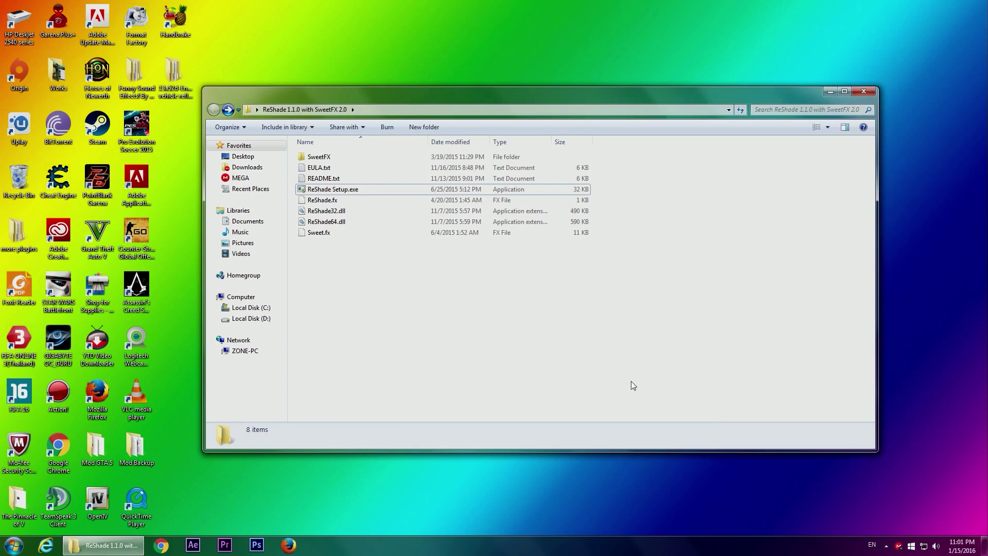
pyautogui.moveTo(317, 250)
pyautogui.mouseDown()
pyautogui.moveTo(591, 359)
pyautogui.moveTo(424, 311)
pyautogui.moveTo(409, 334)
pyautogui.mouseUp()
pyautogui.moveTo(313, 276)
pyautogui.mouseDown()
pyautogui.moveTo(427, 335)
pyautogui.moveTo(476, 347)
pyautogui.mouseUp()
pyautogui.moveTo(318, 269); pyautogui.dragTo(520, 393)
# - Close the ReShade folder and browse to steamapps\common\Grand Theft Auto V inside the Steam folder of C:\Program Files (x86)
pyautogui.click(870, 92)
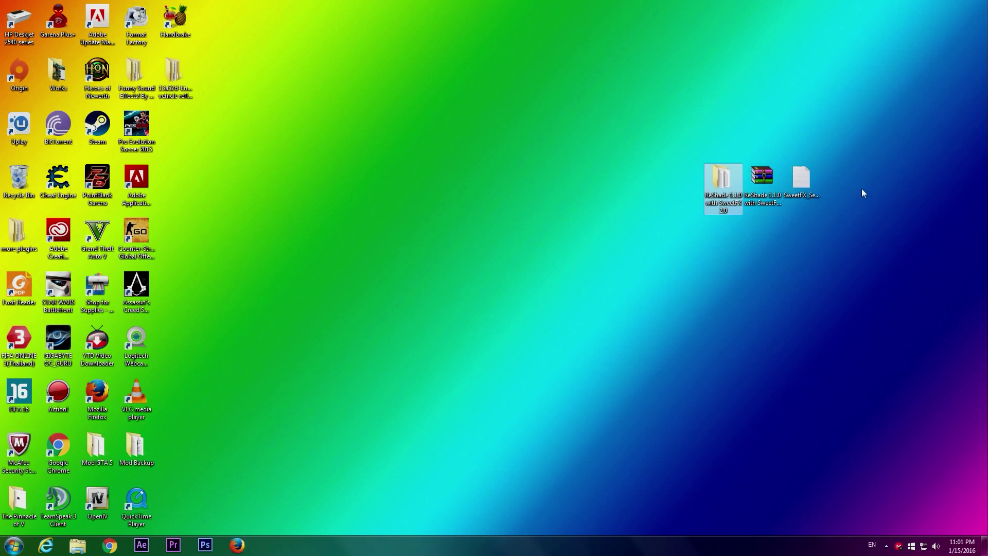
pyautogui.click(806, 185)
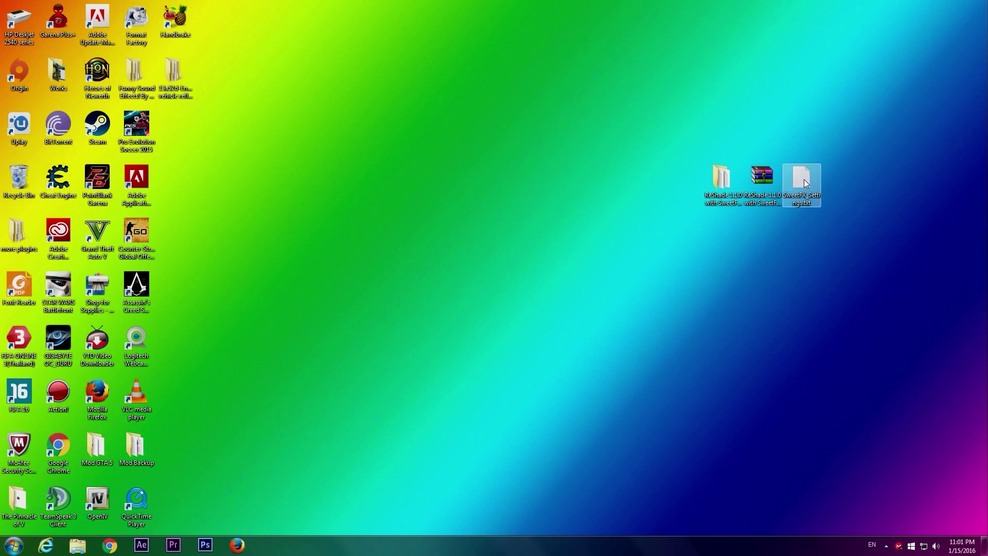
pyautogui.click(77, 545)
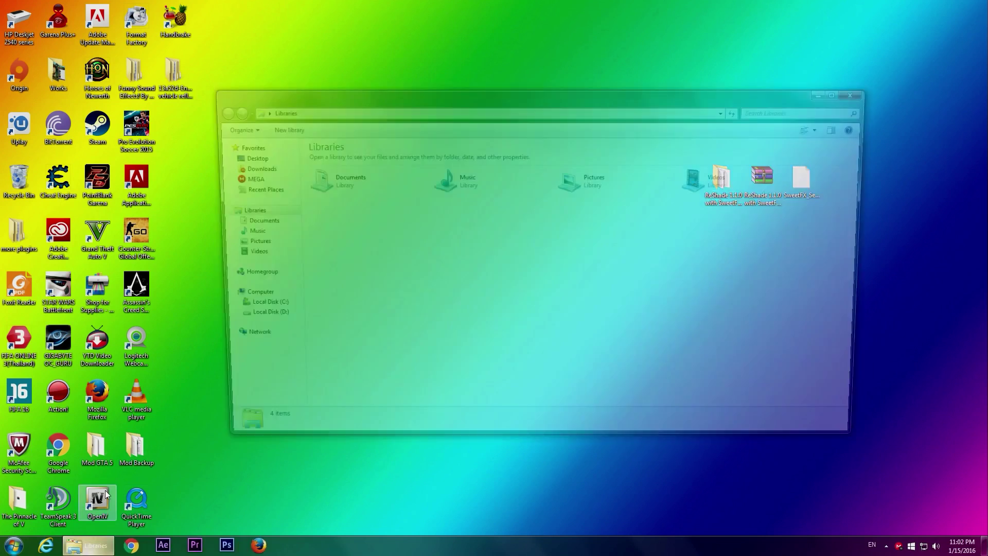
pyautogui.click(252, 309)
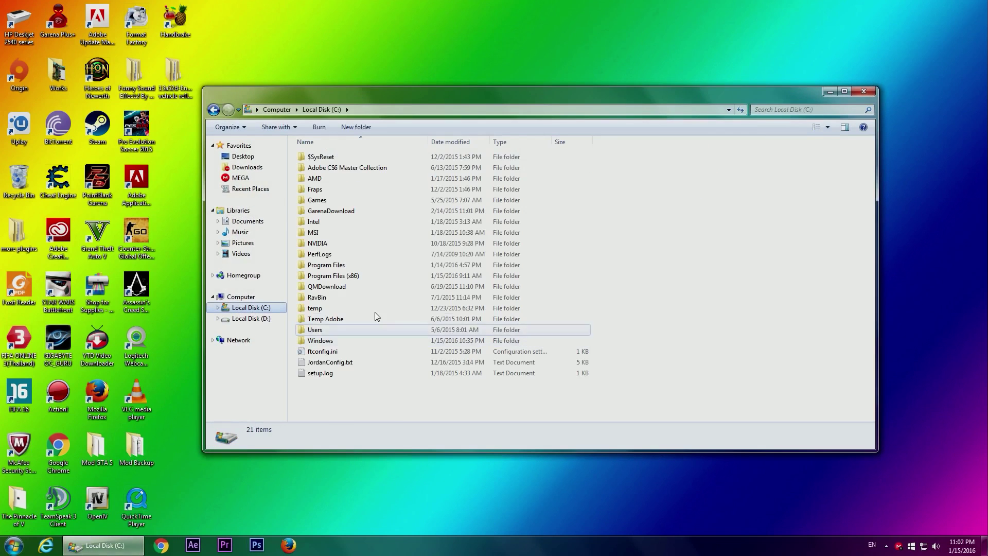
pyautogui.doubleClick(365, 278)
pyautogui.scroll(-15, 355, 339)
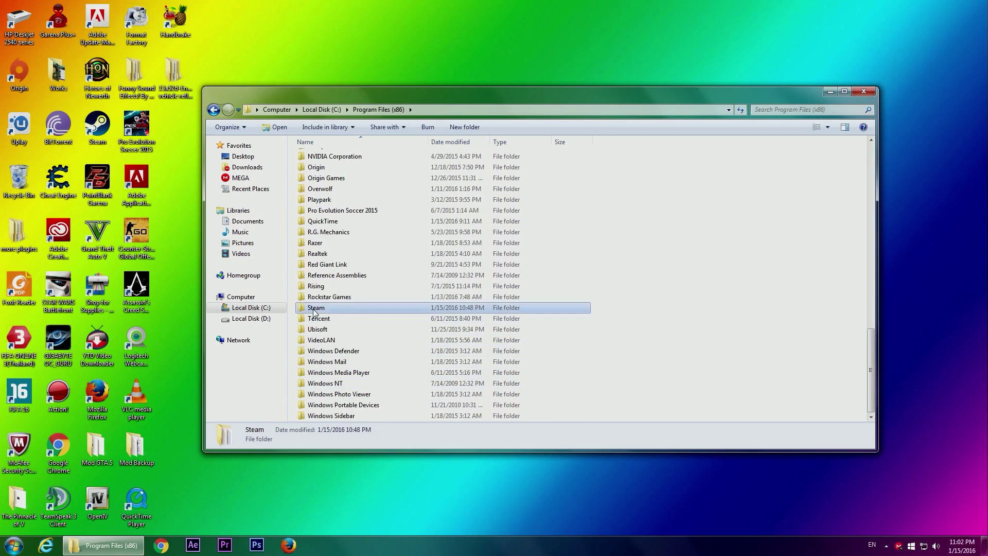
pyautogui.doubleClick(329, 308)
pyautogui.doubleClick(344, 359)
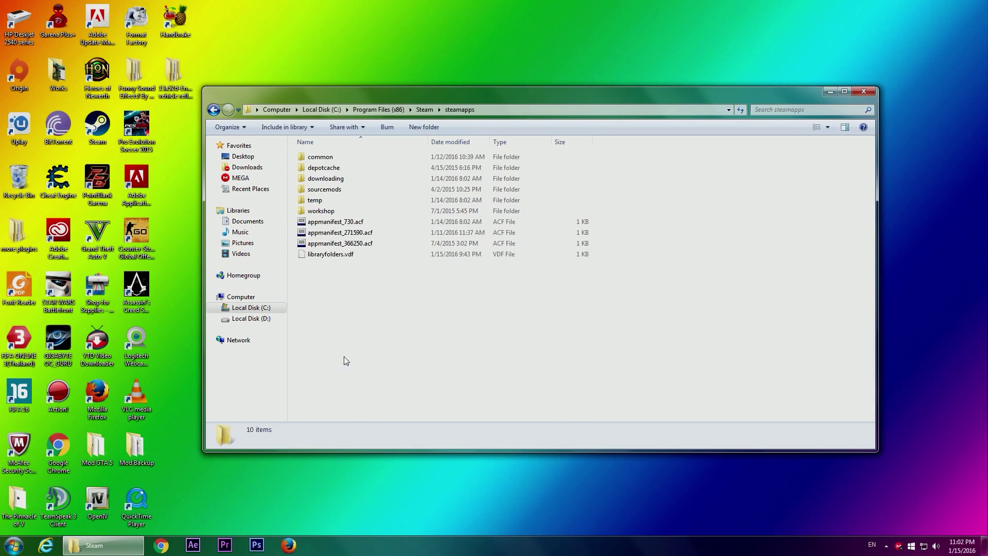
pyautogui.doubleClick(329, 156)
pyautogui.doubleClick(330, 157)
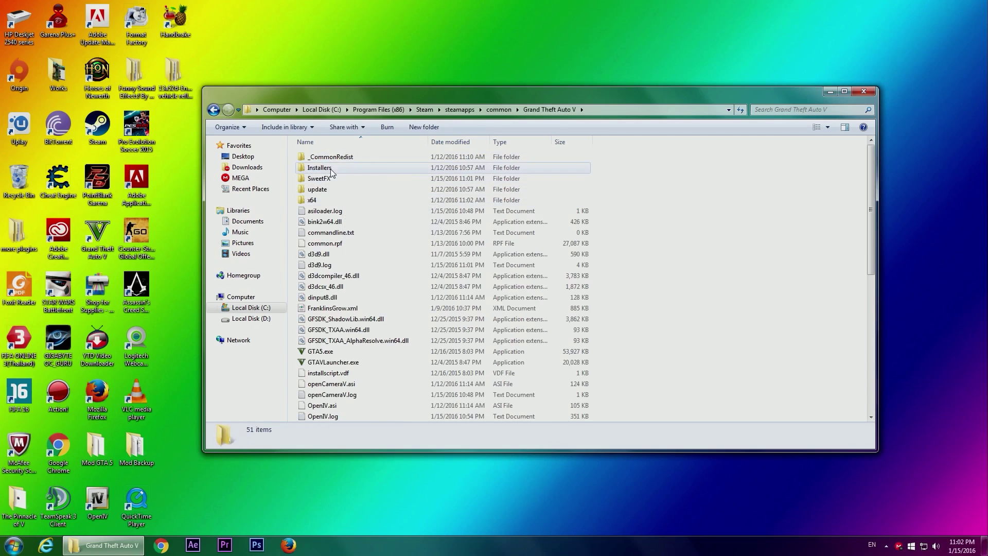
# - Move the downloaded SweetFX_Settings.txt from the desktop into the game's SweetFX folder, replacing the existing settings file
pyautogui.click(335, 178)
pyautogui.click(709, 184)
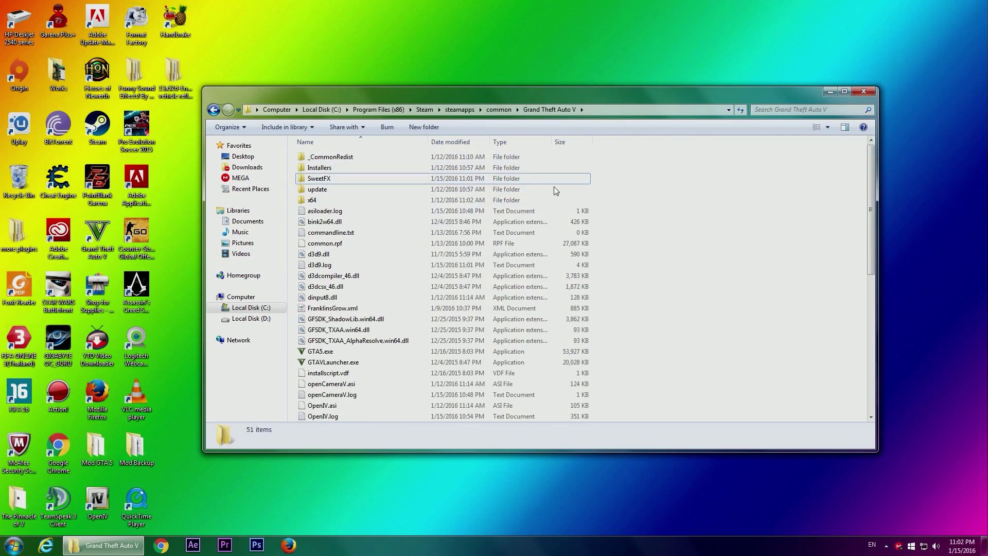
pyautogui.doubleClick(340, 179)
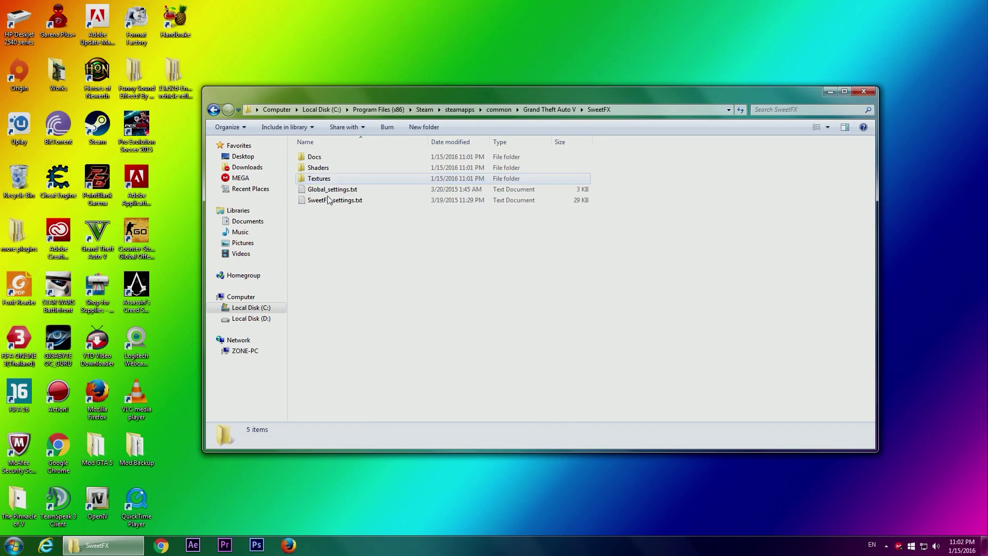
pyautogui.moveTo(617, 97); pyautogui.dragTo(648, 197)
pyautogui.moveTo(807, 182); pyautogui.dragTo(509, 424)
pyautogui.click(463, 201)
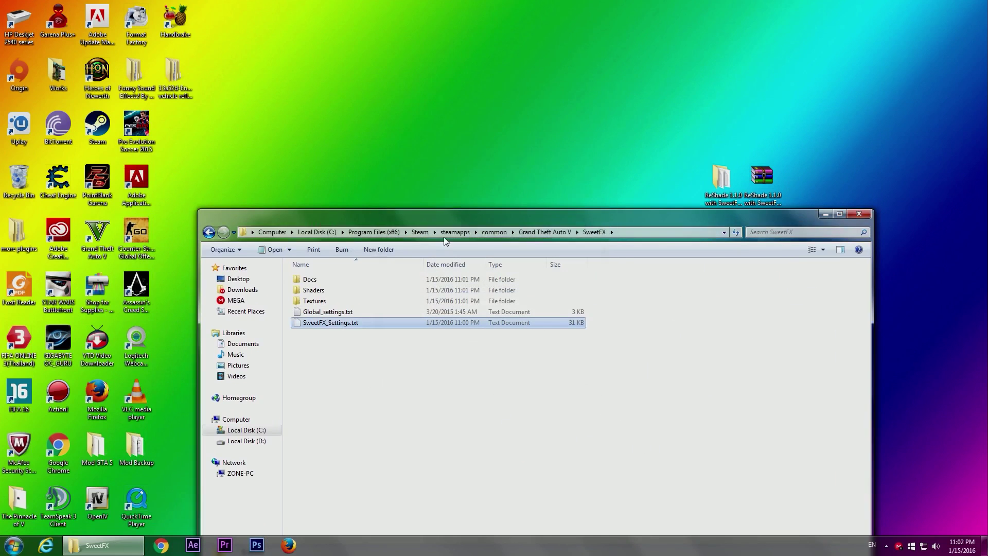
# - Open SweetFX_Settings.txt from the game's SweetFX folder and read its description, update notes and Choose Effects list
pyautogui.moveTo(436, 221); pyautogui.dragTo(422, 144)
pyautogui.doubleClick(337, 222)
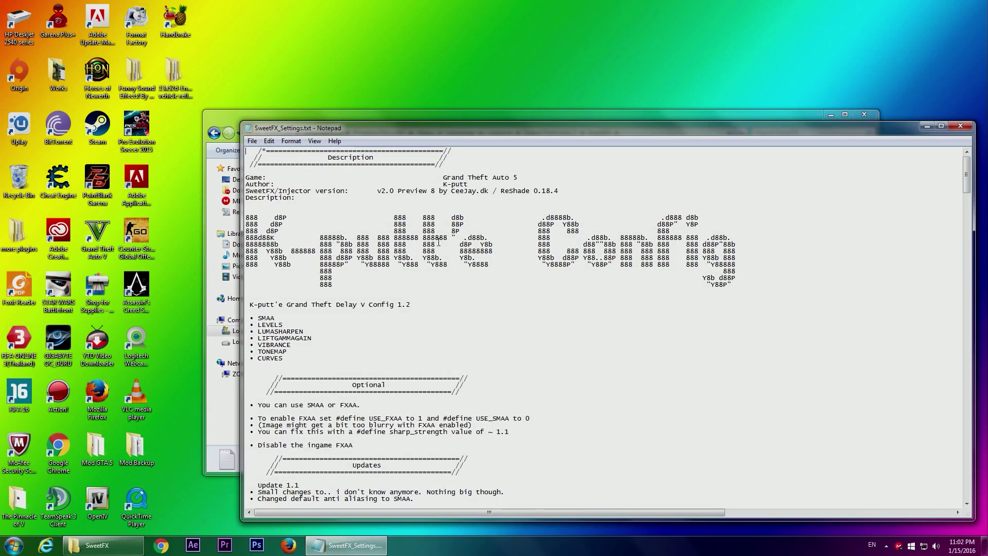
pyautogui.scroll(-9, 415, 311)
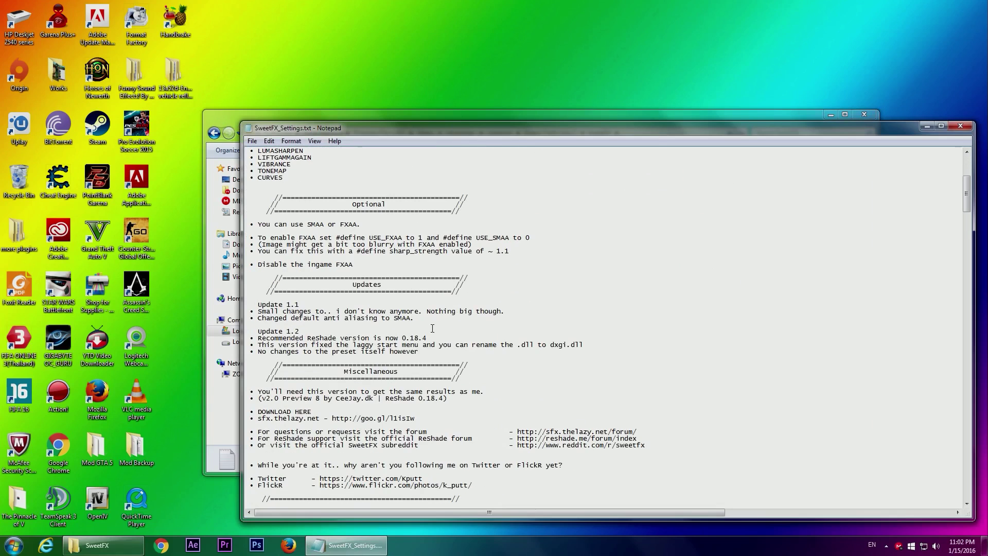
pyautogui.scroll(-4, 412, 387)
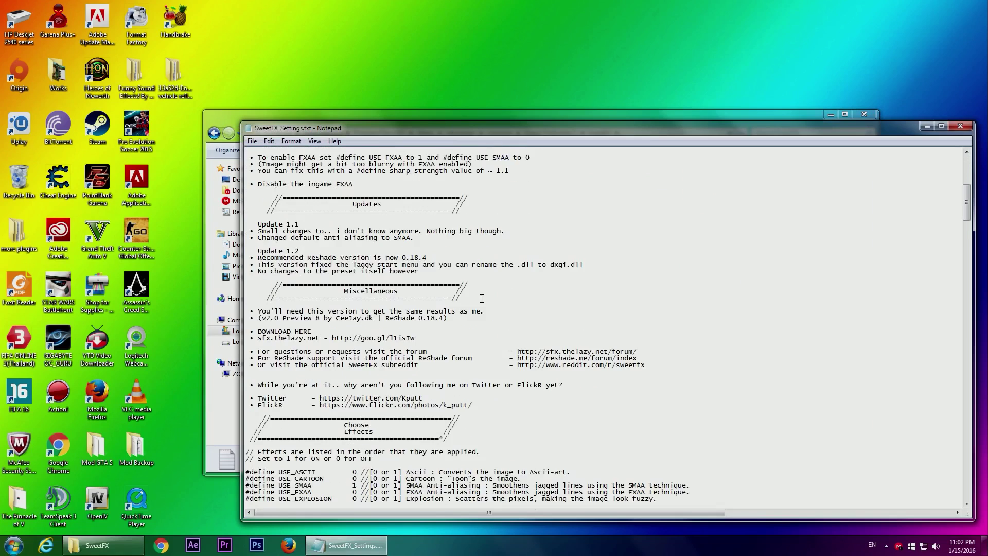
pyautogui.scroll(-12, 412, 387)
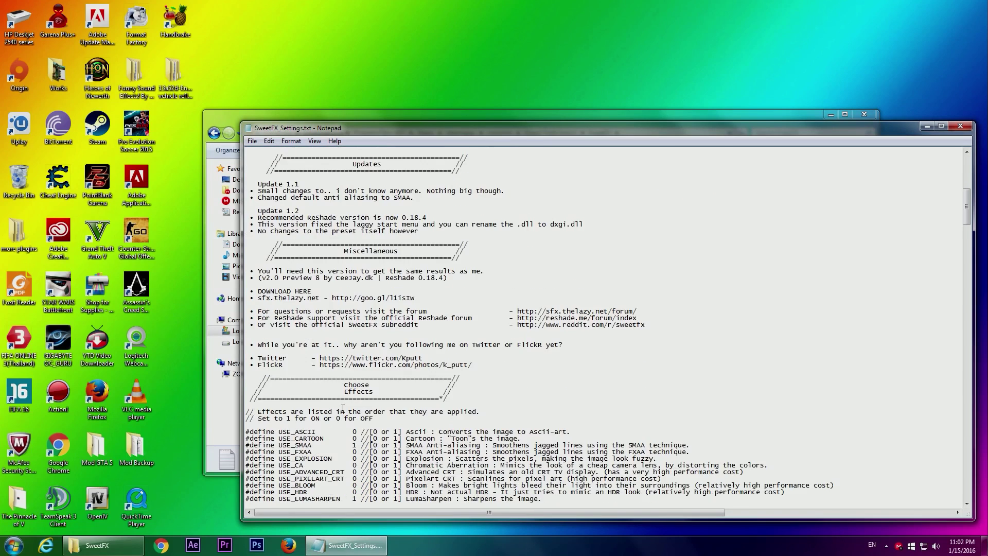
# - Set an effect's on/off value to 1 in the Choose Effects list of SweetFX_Settings.txt
pyautogui.scroll(1, 351, 396)
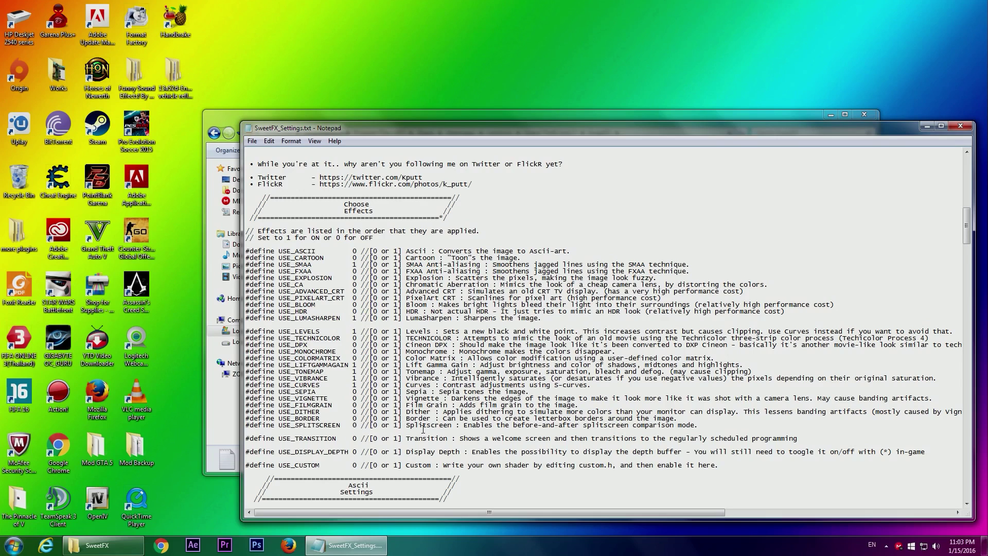
pyautogui.press('BackSpace')
pyautogui.write('1')
# - Review the individual effect settings through to the file's end, return to its beginning and show the file's save options
pyautogui.scroll(-9, 362, 429)
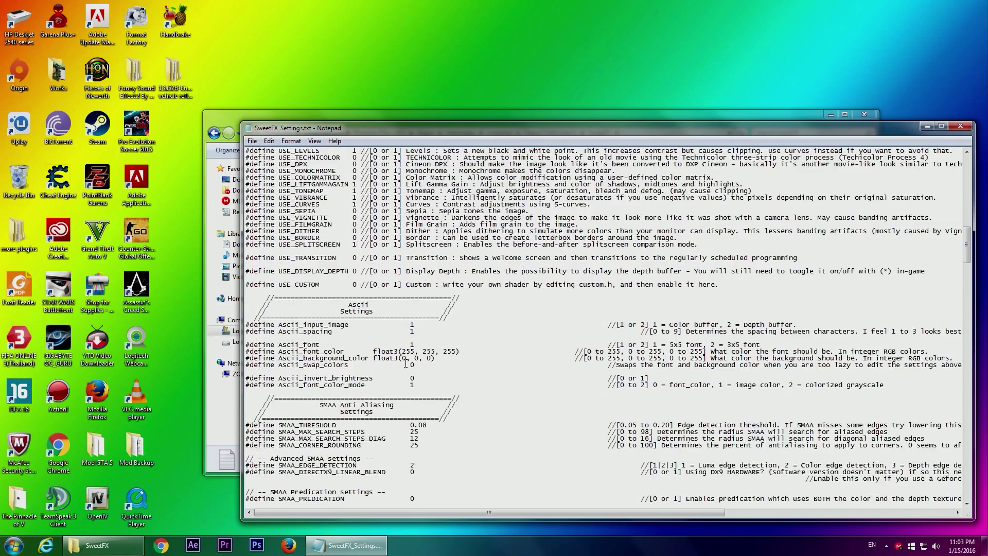
pyautogui.scroll(-20, 406, 363)
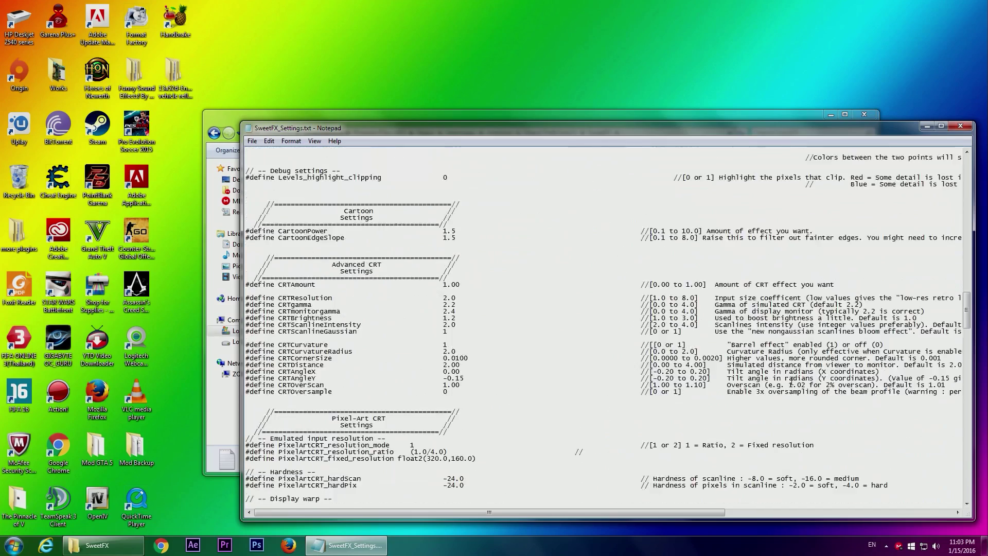
pyautogui.moveTo(966, 308); pyautogui.dragTo(966, 478)
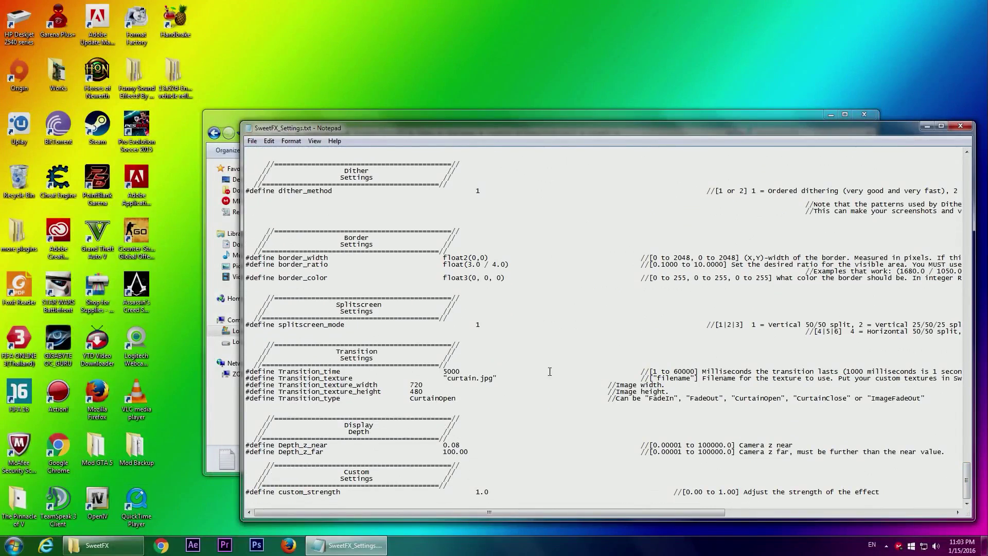
pyautogui.moveTo(381, 512)
pyautogui.mouseDown()
pyautogui.moveTo(609, 508)
pyautogui.moveTo(381, 509)
pyautogui.mouseUp()
pyautogui.moveTo(967, 473); pyautogui.dragTo(945, 163)
pyautogui.click(252, 140)
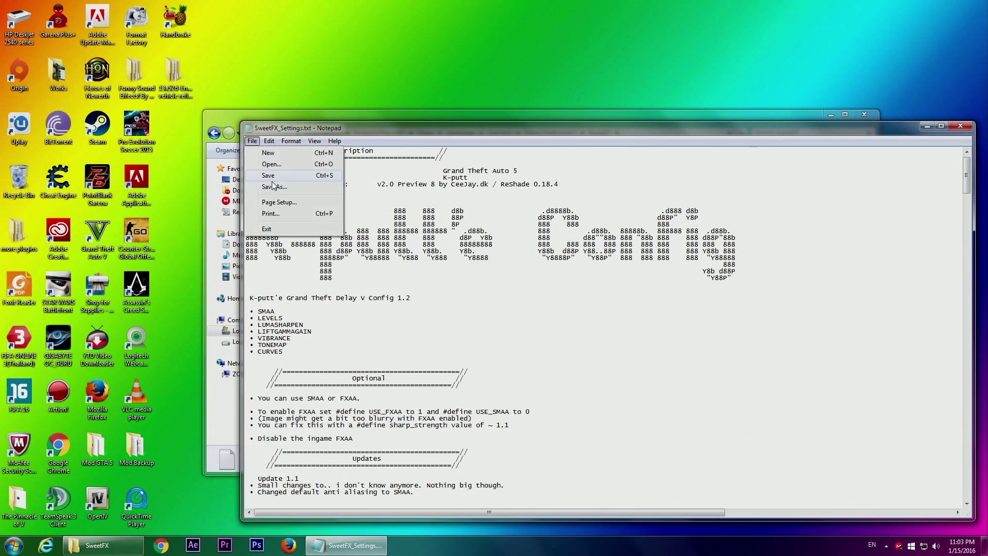